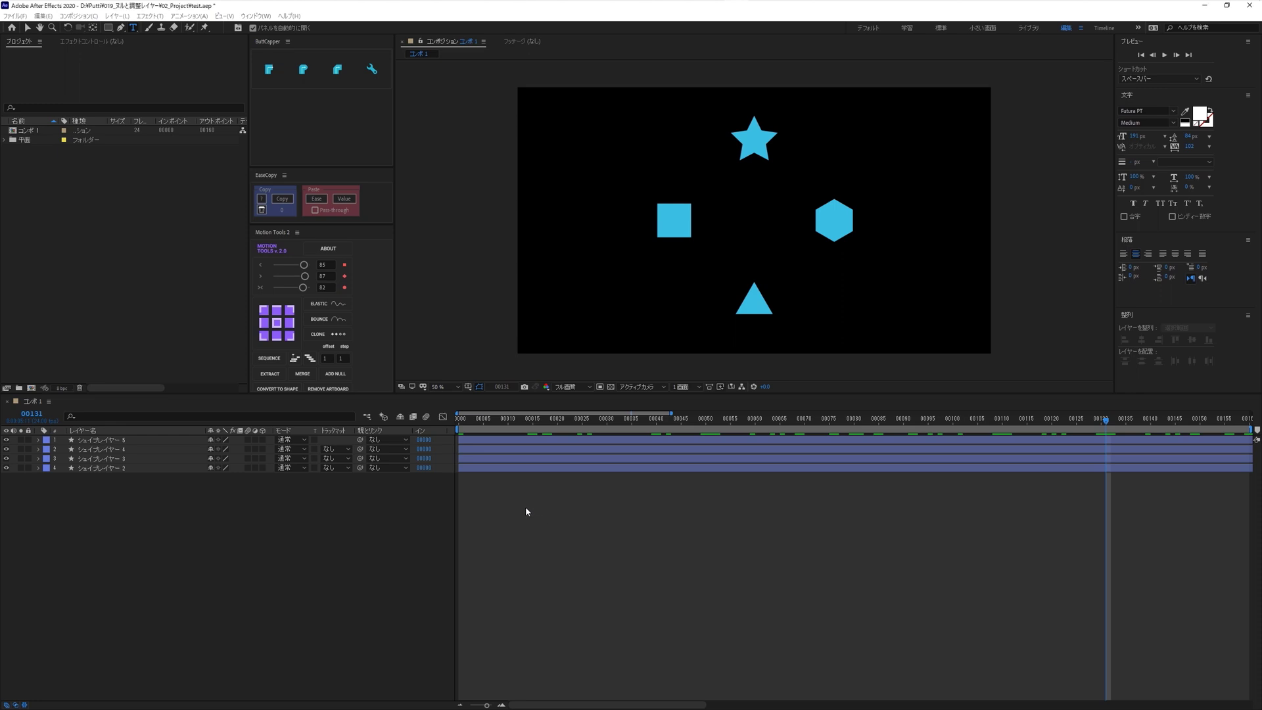
# Step: Create a new Null Object layer from the timeline's New menu, above the four shape layers
pyautogui.click(526, 507)
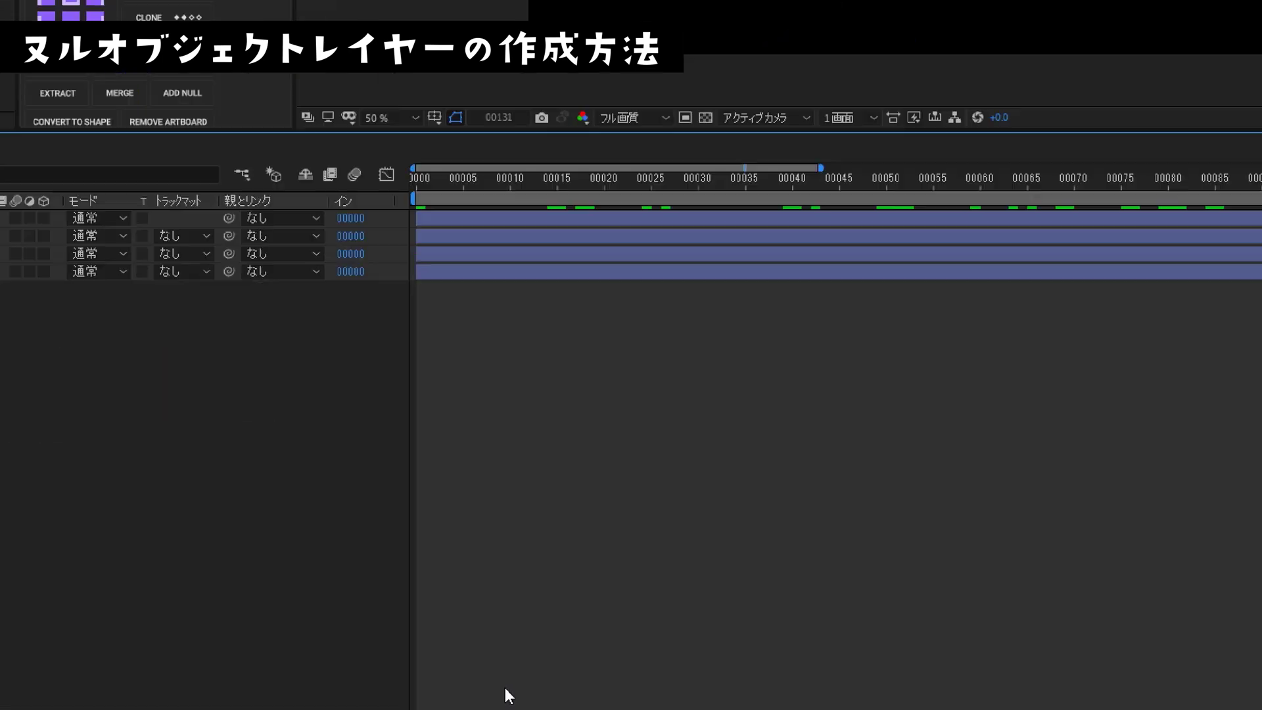
pyautogui.rightClick(471, 496)
pyautogui.moveTo(487, 323)
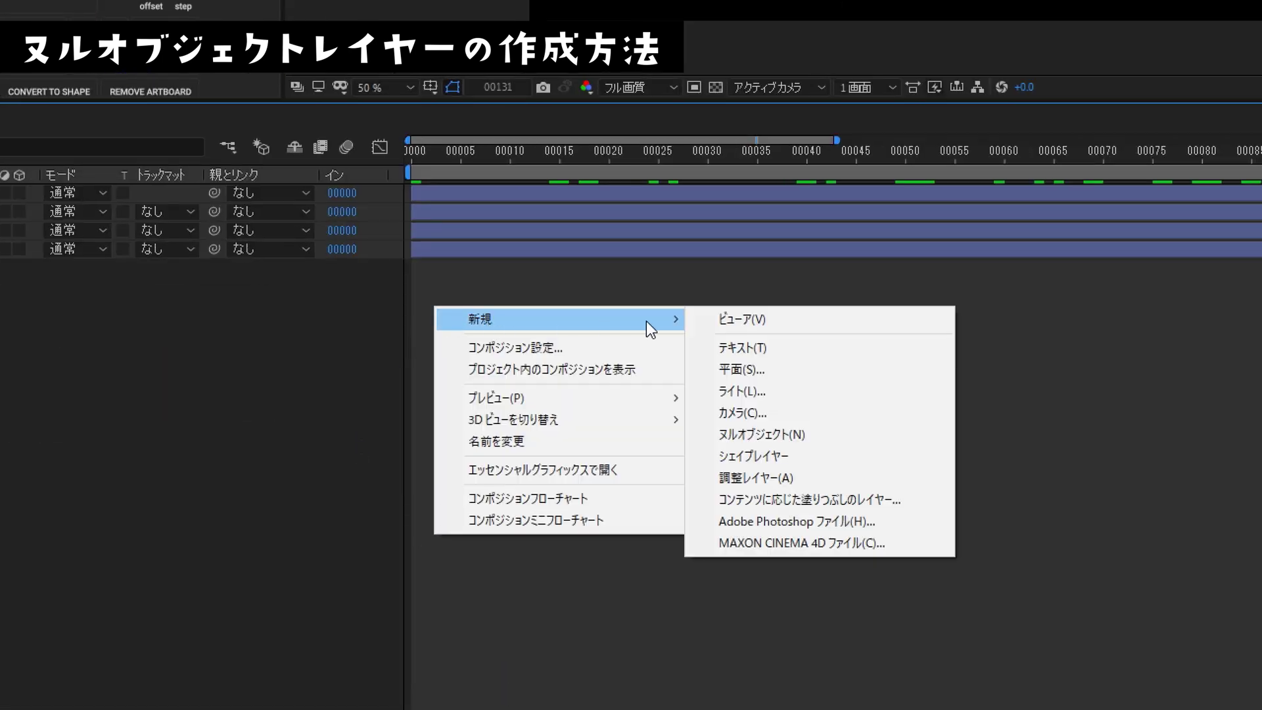
pyautogui.click(860, 436)
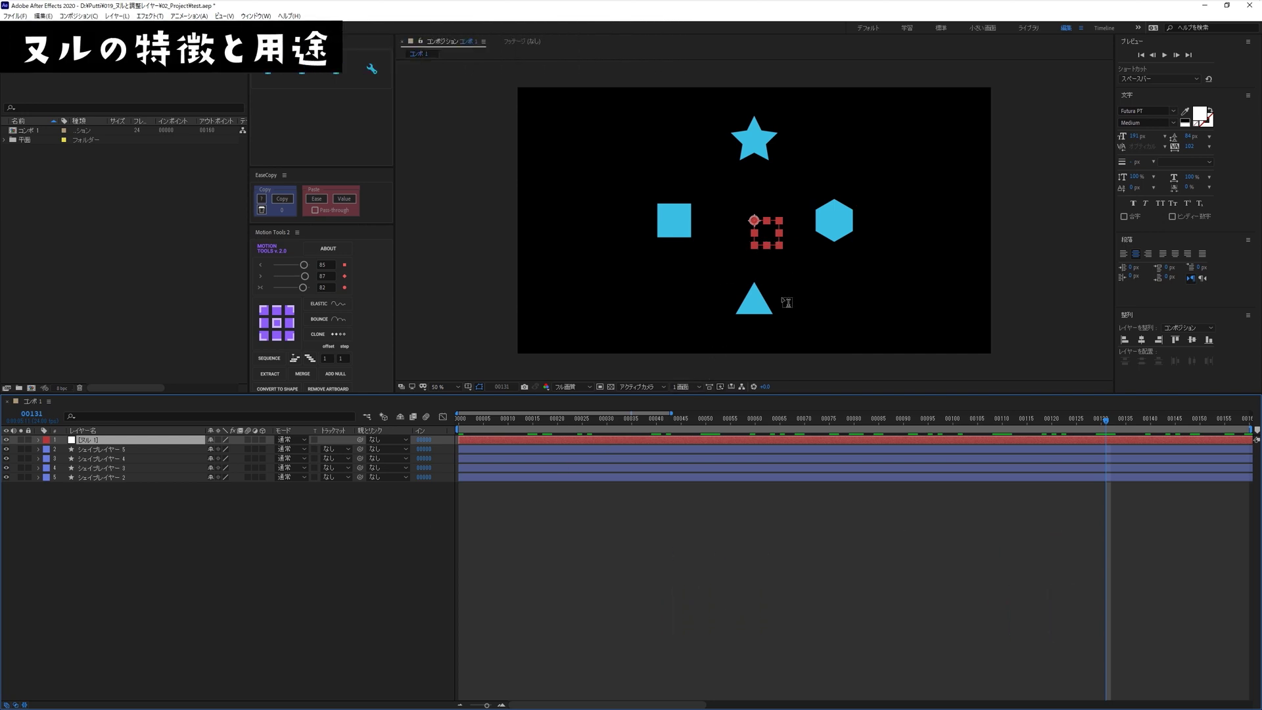
pyautogui.moveTo(773, 243)
pyautogui.mouseDown()
pyautogui.moveTo(696, 266)
pyautogui.moveTo(768, 223)
pyautogui.moveTo(770, 269)
pyautogui.mouseUp()
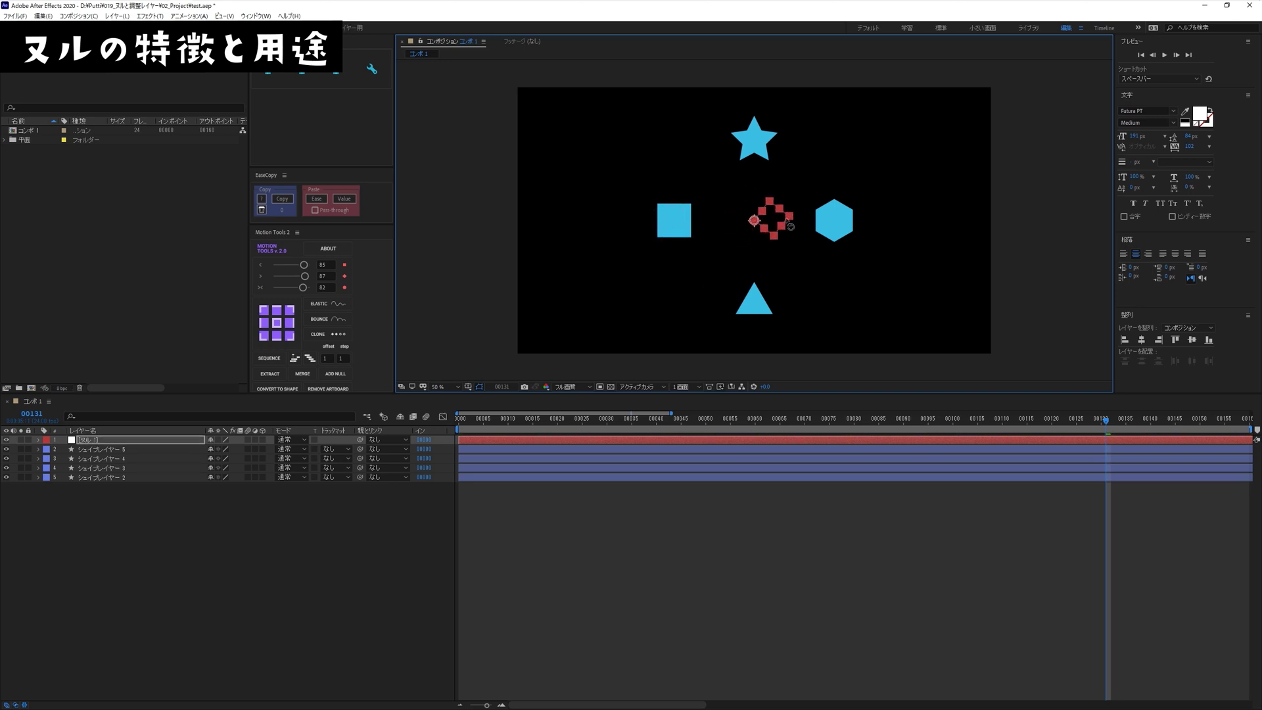
pyautogui.hotkey('ctrl', 'z')
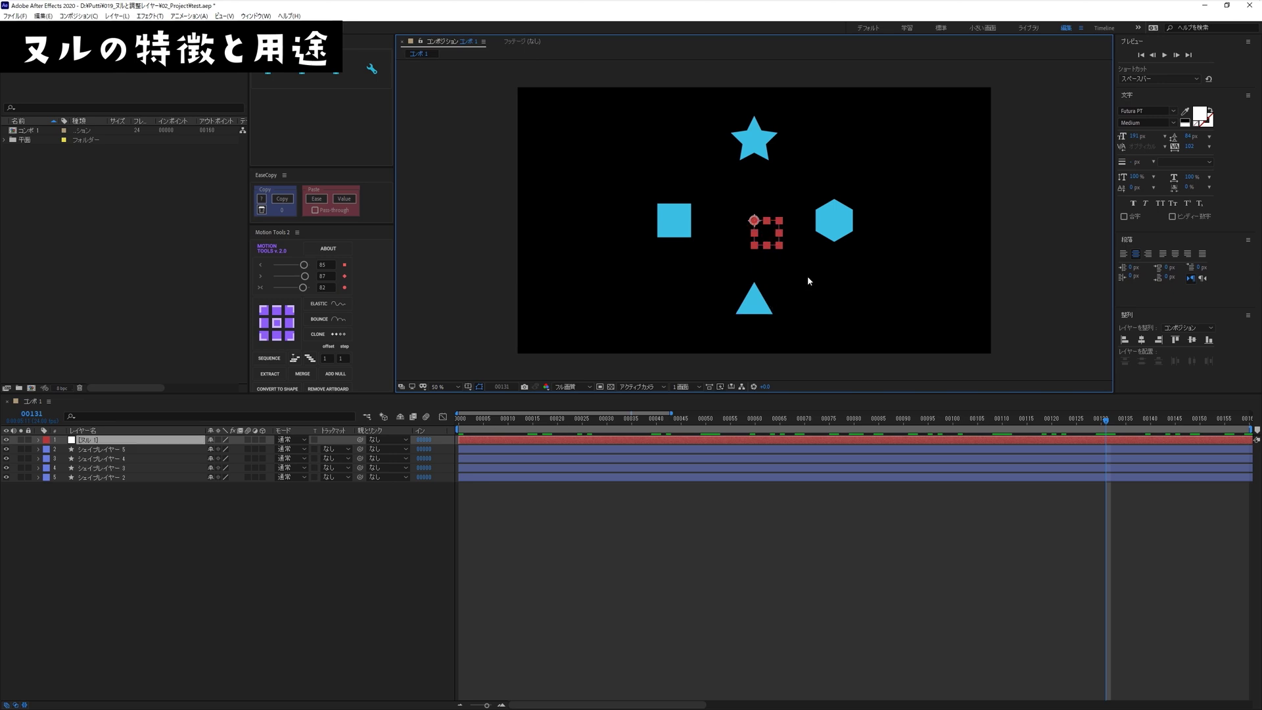
pyautogui.press('space')
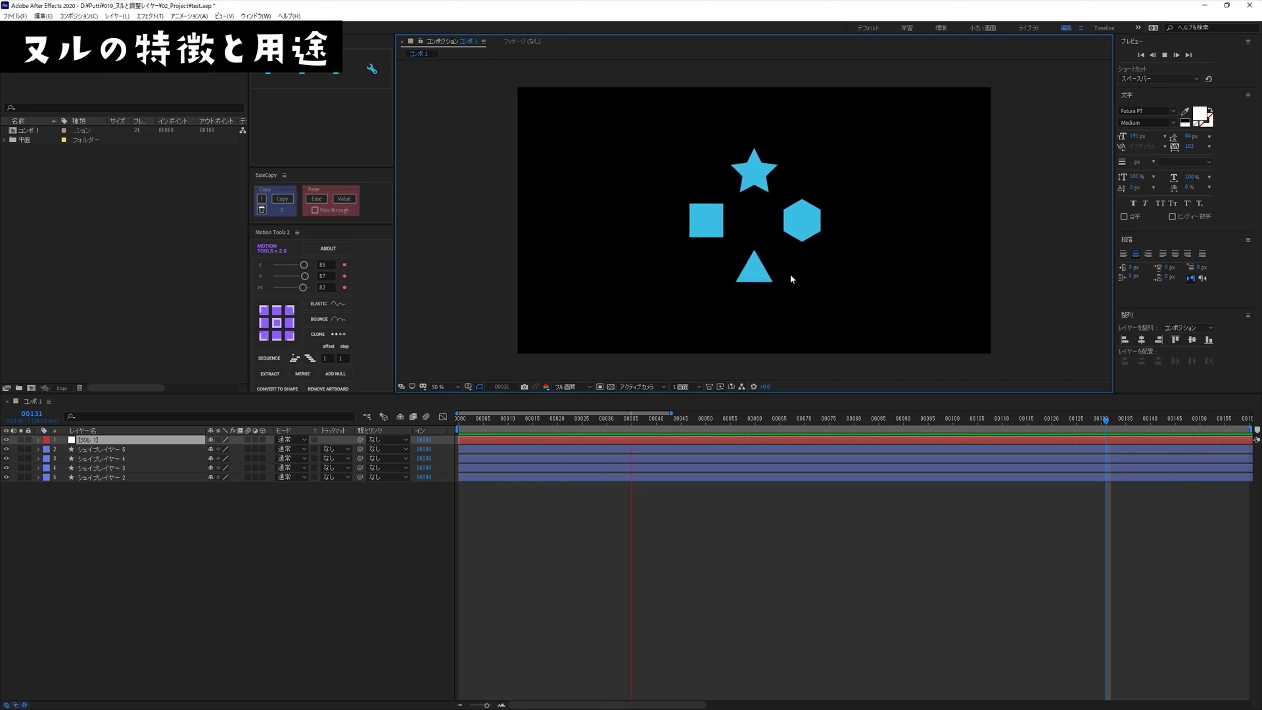
pyautogui.press('space')
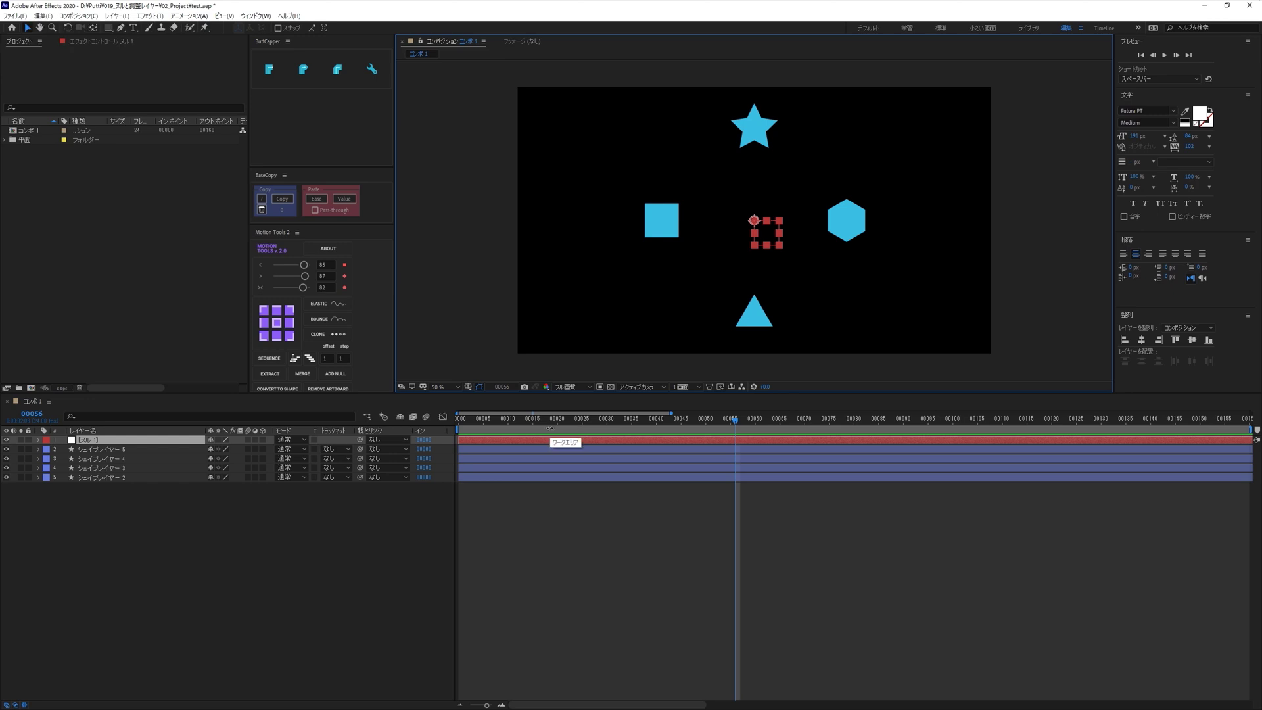
# Step: Return to the first frame, select the four shape layers together and preview their animation
pyautogui.press('Home')
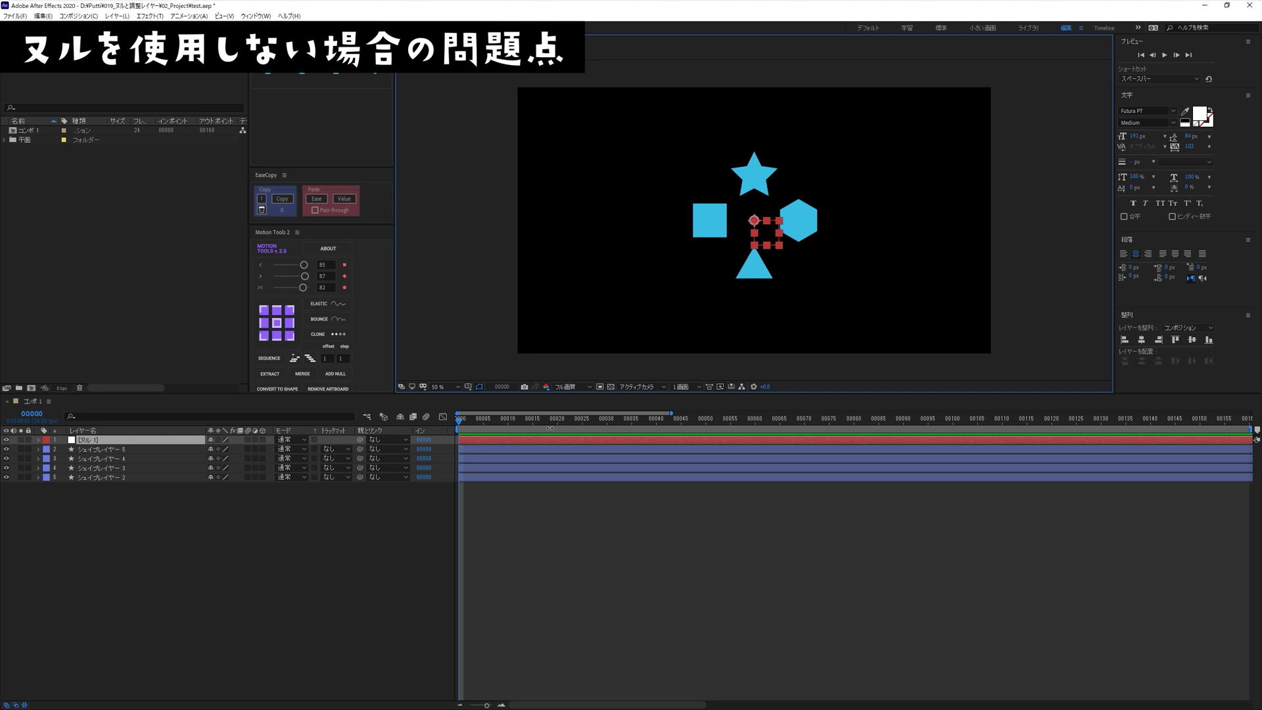
pyautogui.click(134, 526)
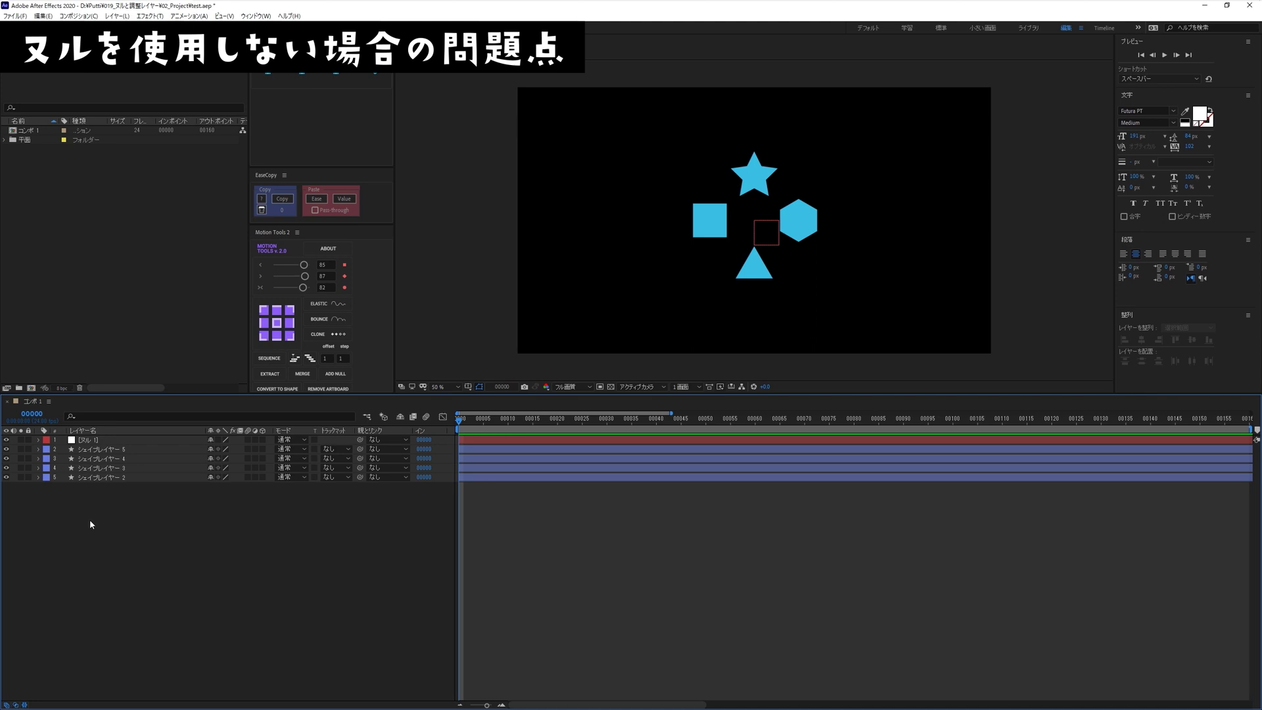
pyautogui.moveTo(124, 507); pyautogui.dragTo(62, 450)
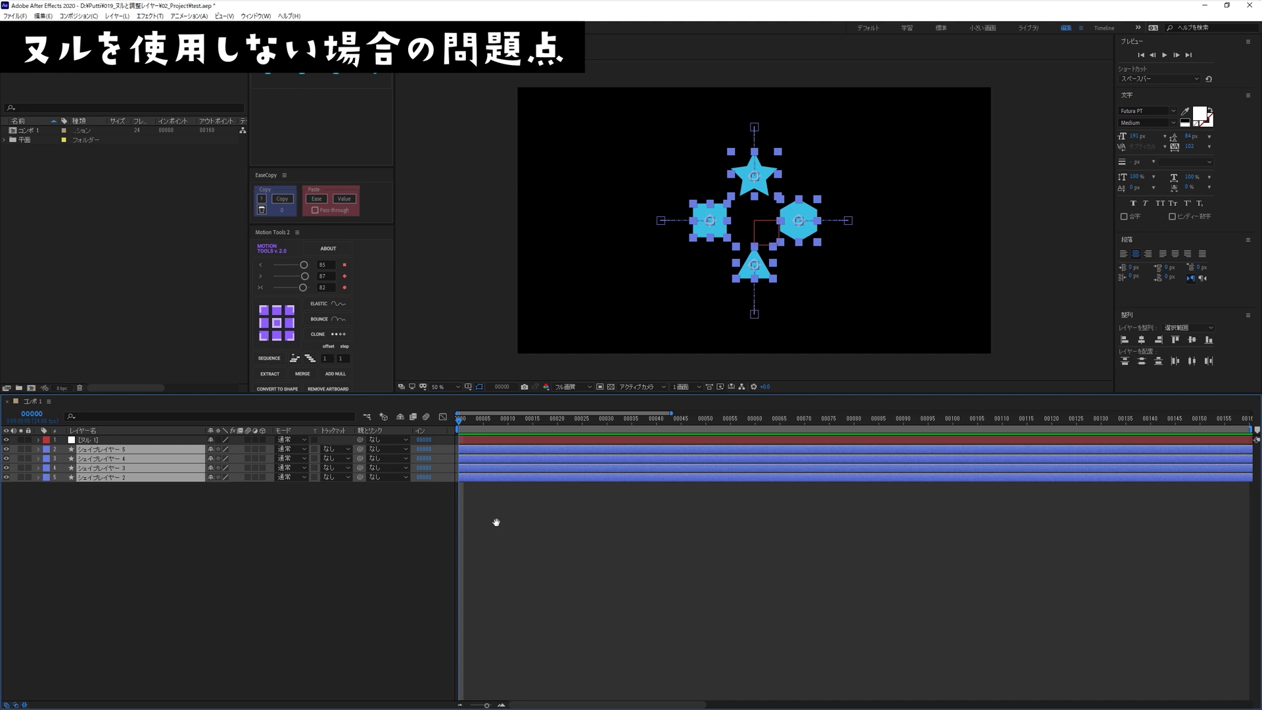
pyautogui.press('space')
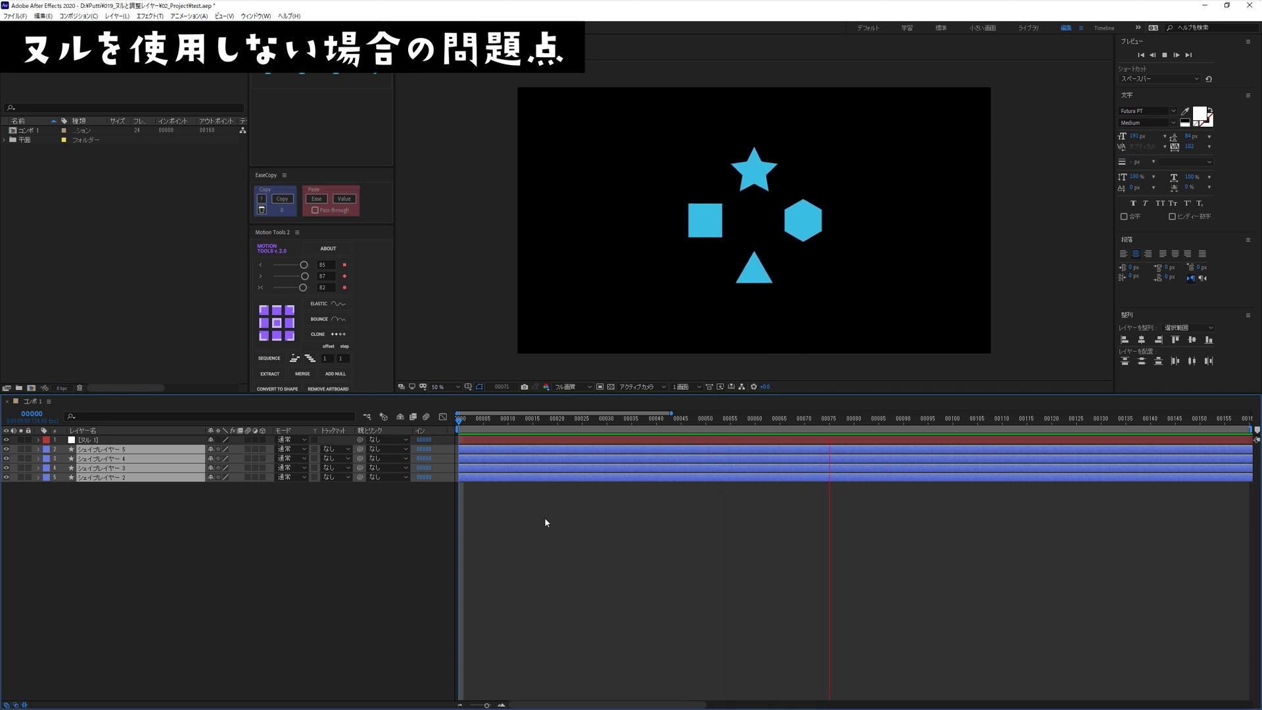
pyautogui.press('space')
# Step: Drag the four shapes left together in the viewer and preview the result
pyautogui.moveTo(814, 219); pyautogui.dragTo(704, 213)
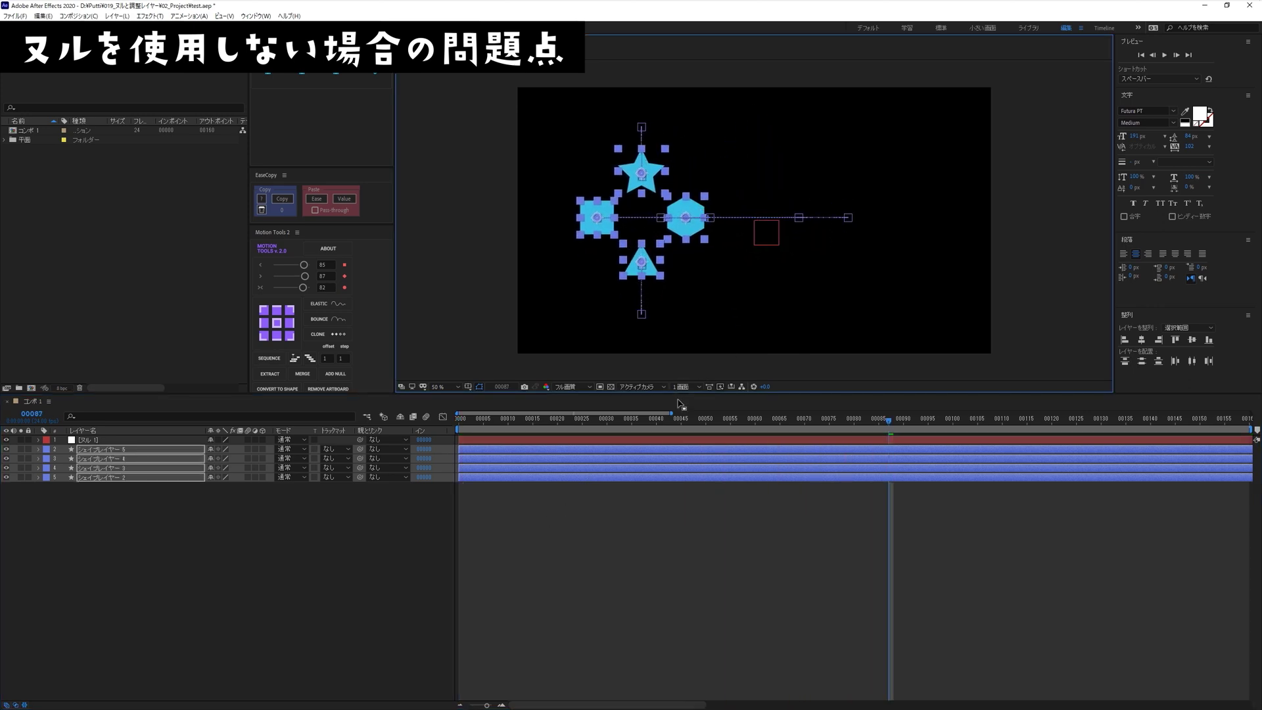
pyautogui.press('space')
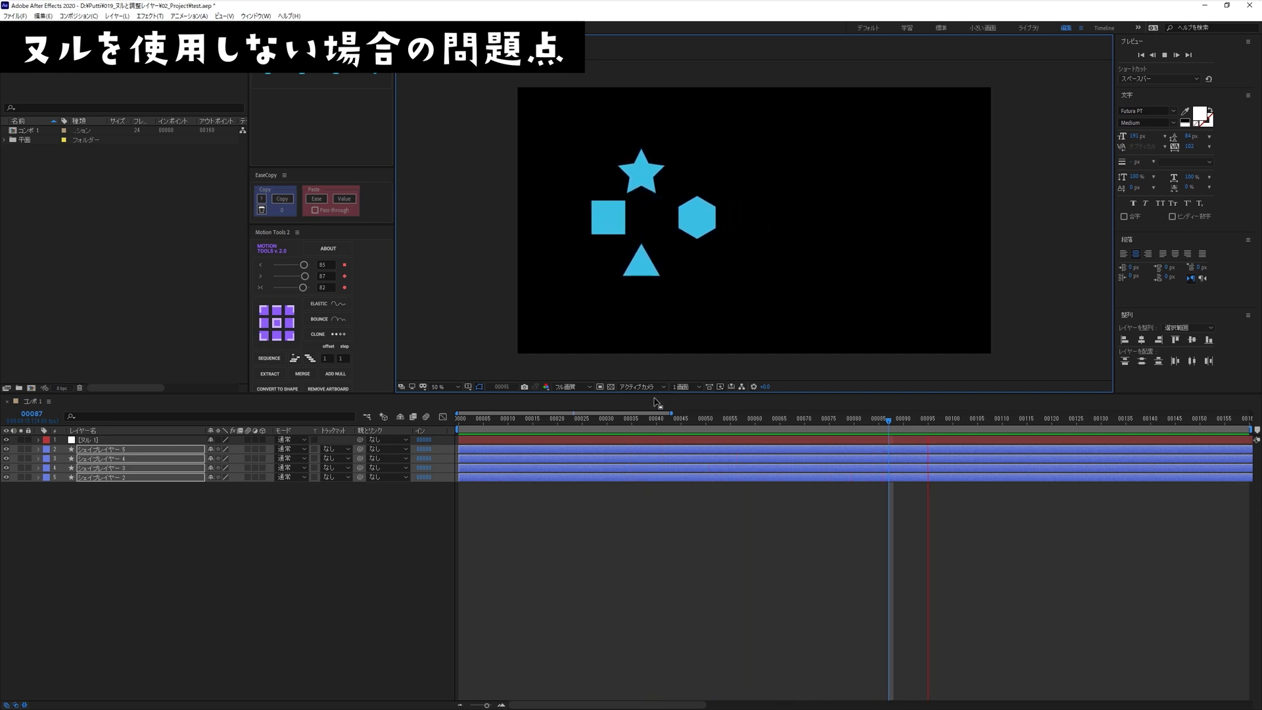
pyautogui.press('space')
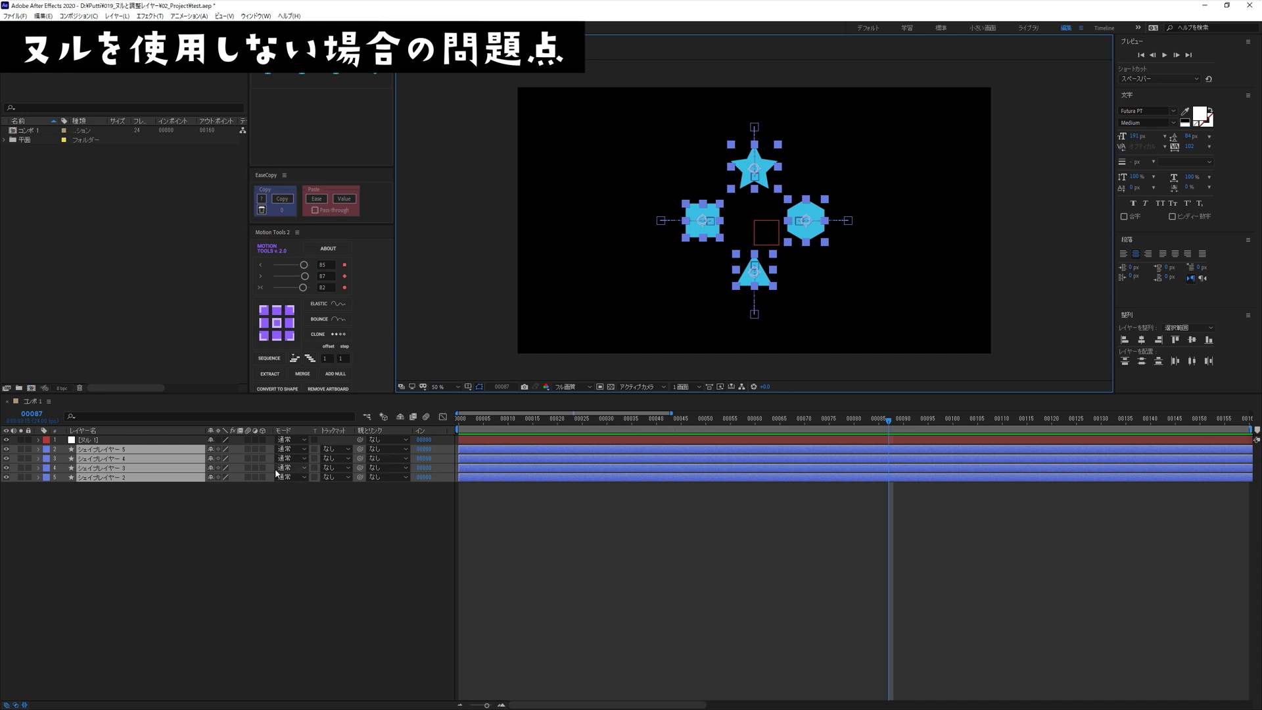
# Step: Offset the four shape layers' anchor points to -379,0 and preview the shifted animation
pyautogui.press('a')
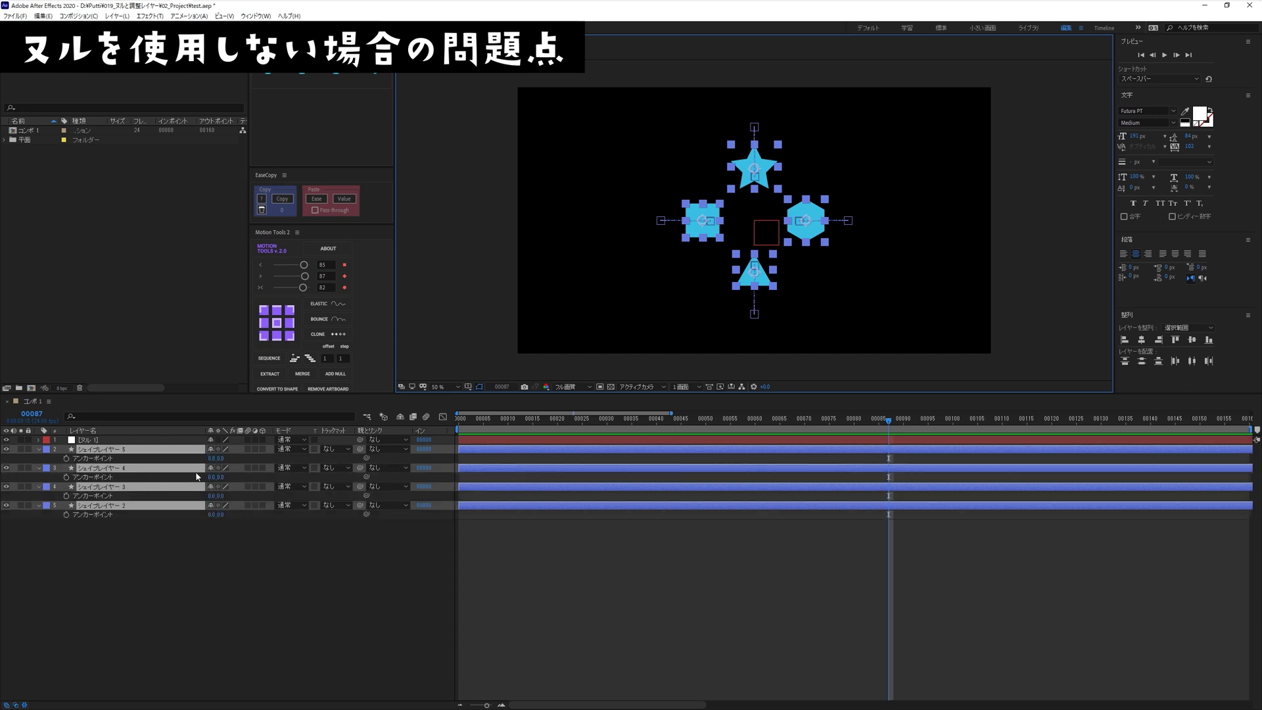
pyautogui.moveTo(215, 462); pyautogui.dragTo(81, 496)
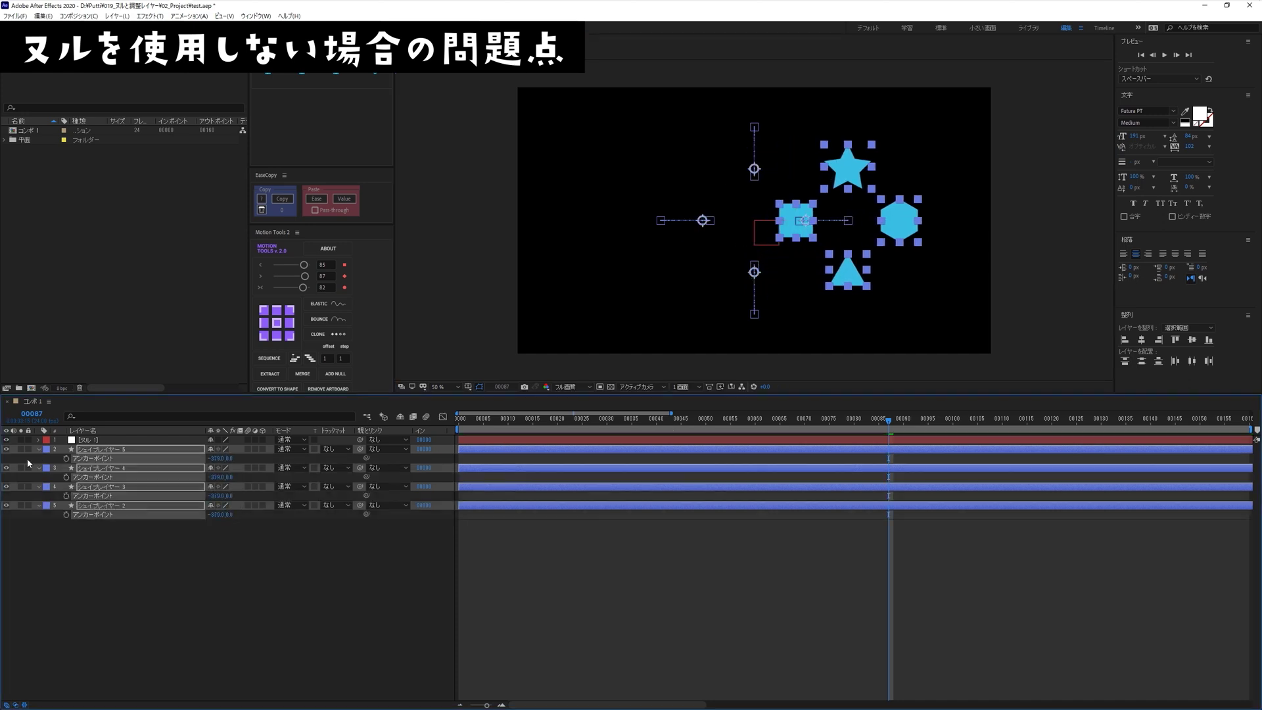
pyautogui.press('space')
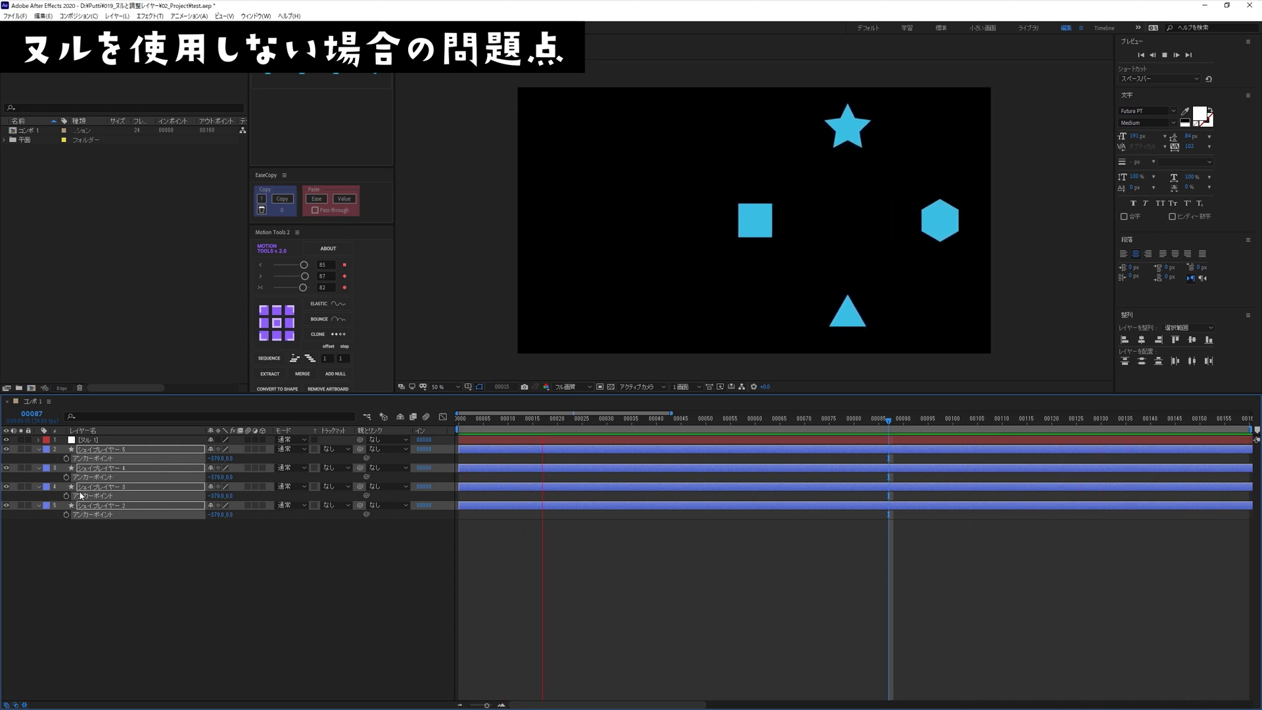
pyautogui.press('space')
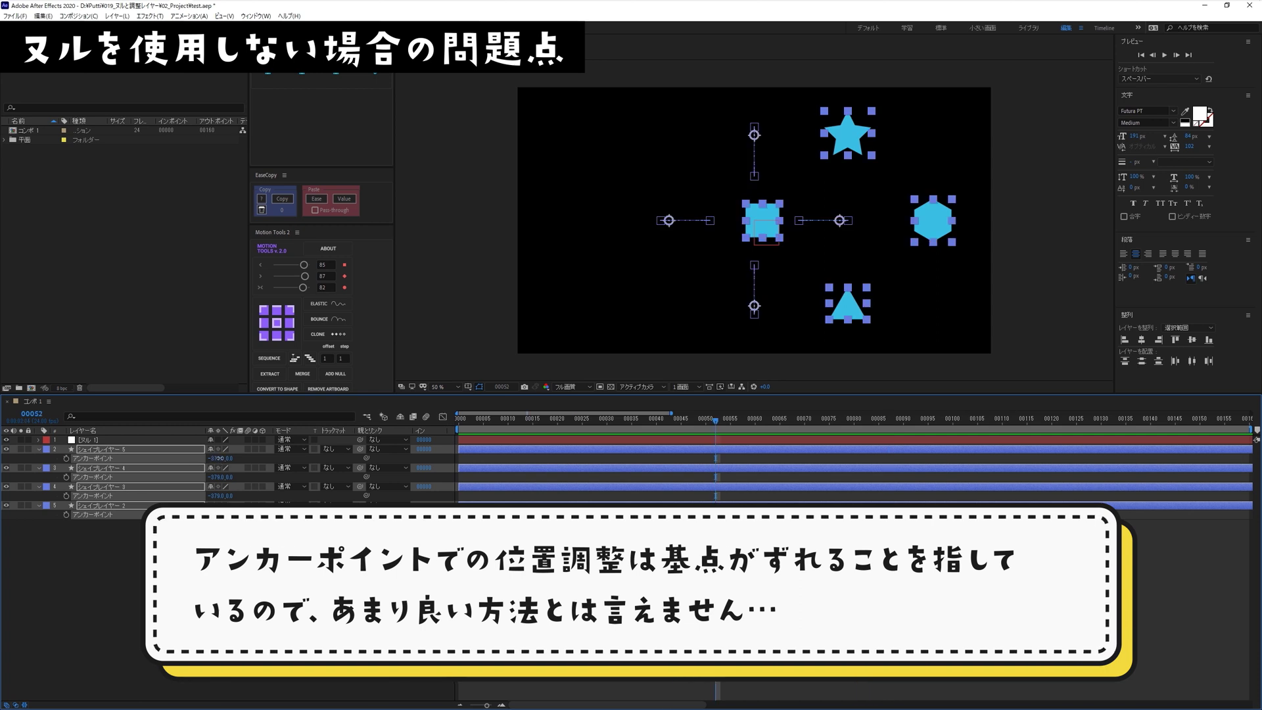
pyautogui.press('space')
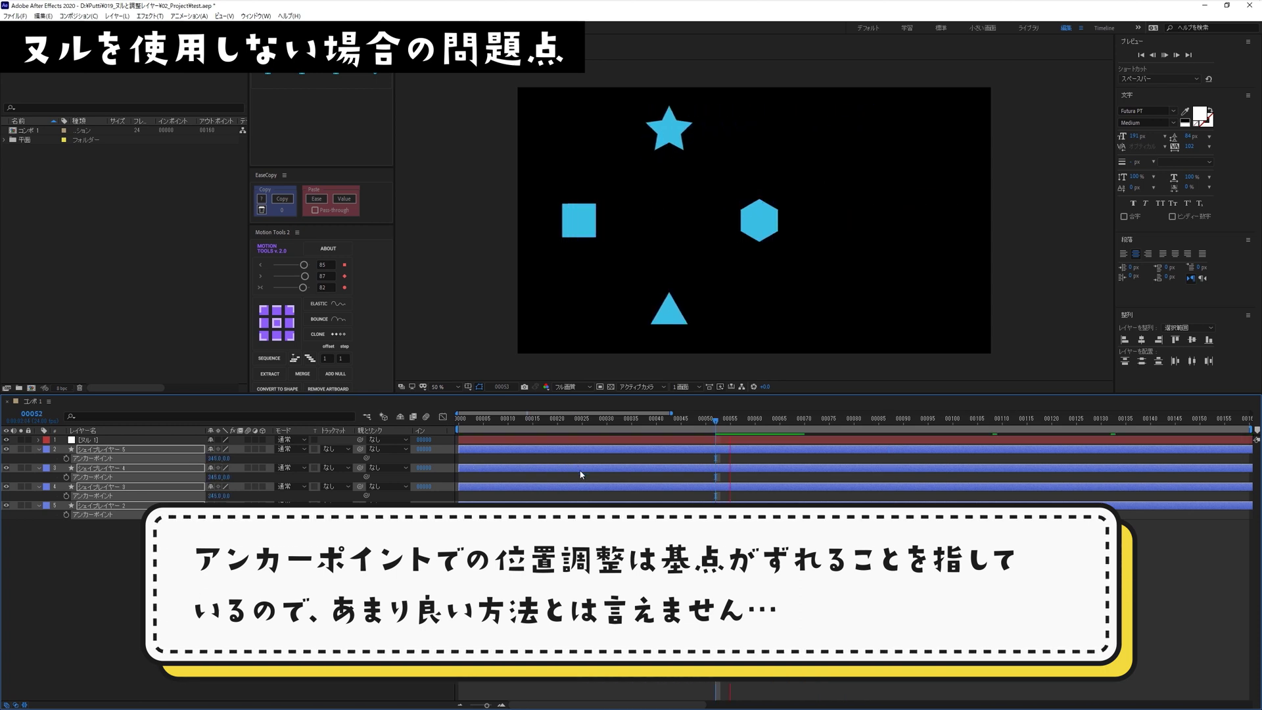
pyautogui.press('space')
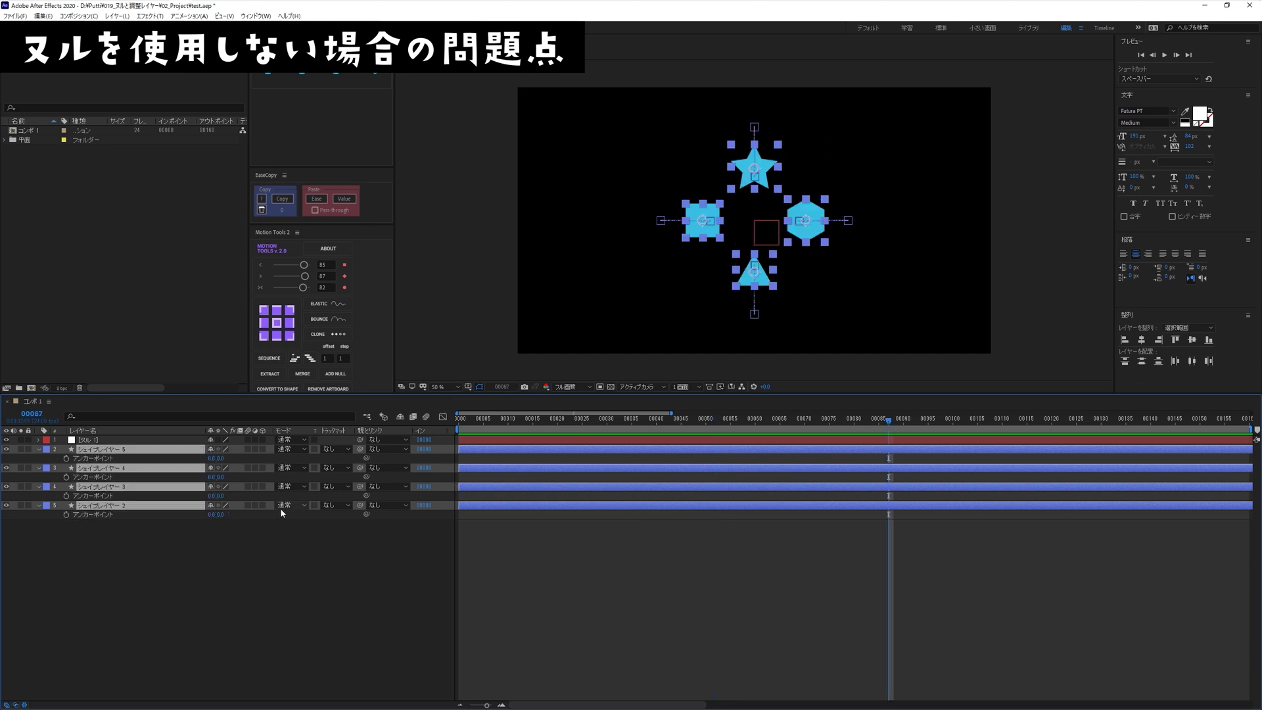
# Step: Reveal and select all four shapes' X/Y position keyframes at the first frame
pyautogui.press('p')
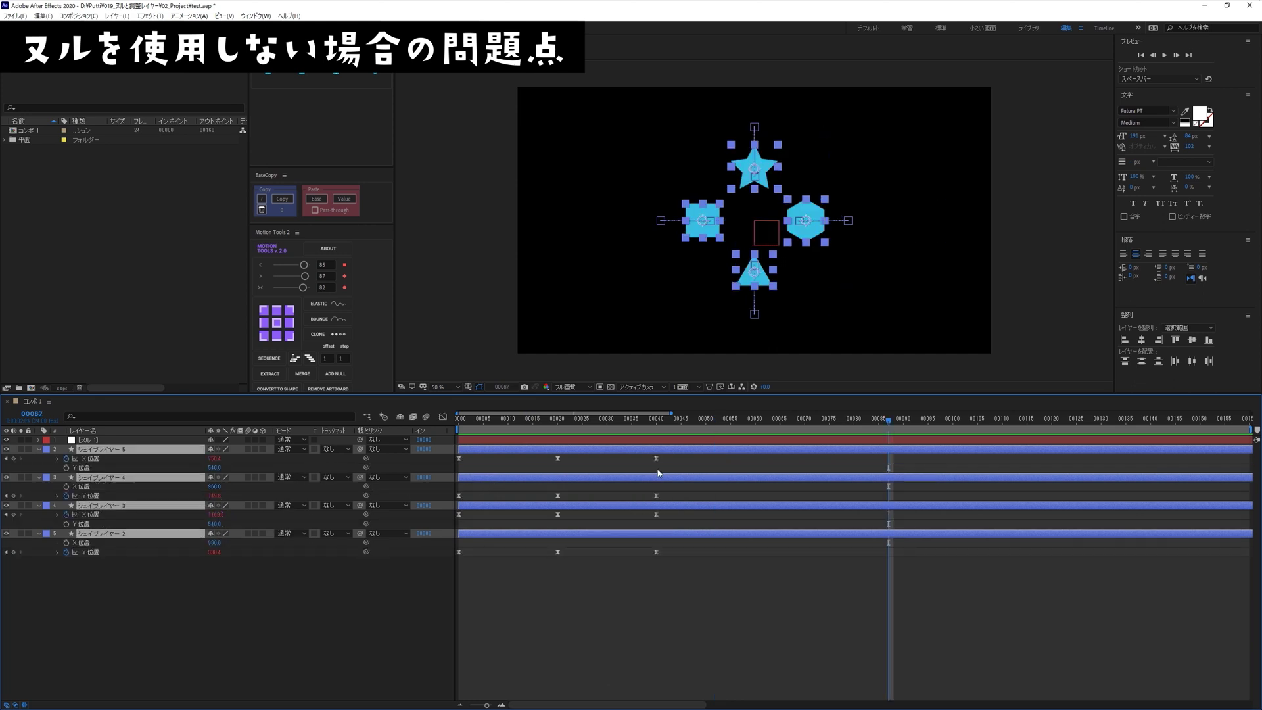
pyautogui.moveTo(674, 459); pyautogui.dragTo(428, 594)
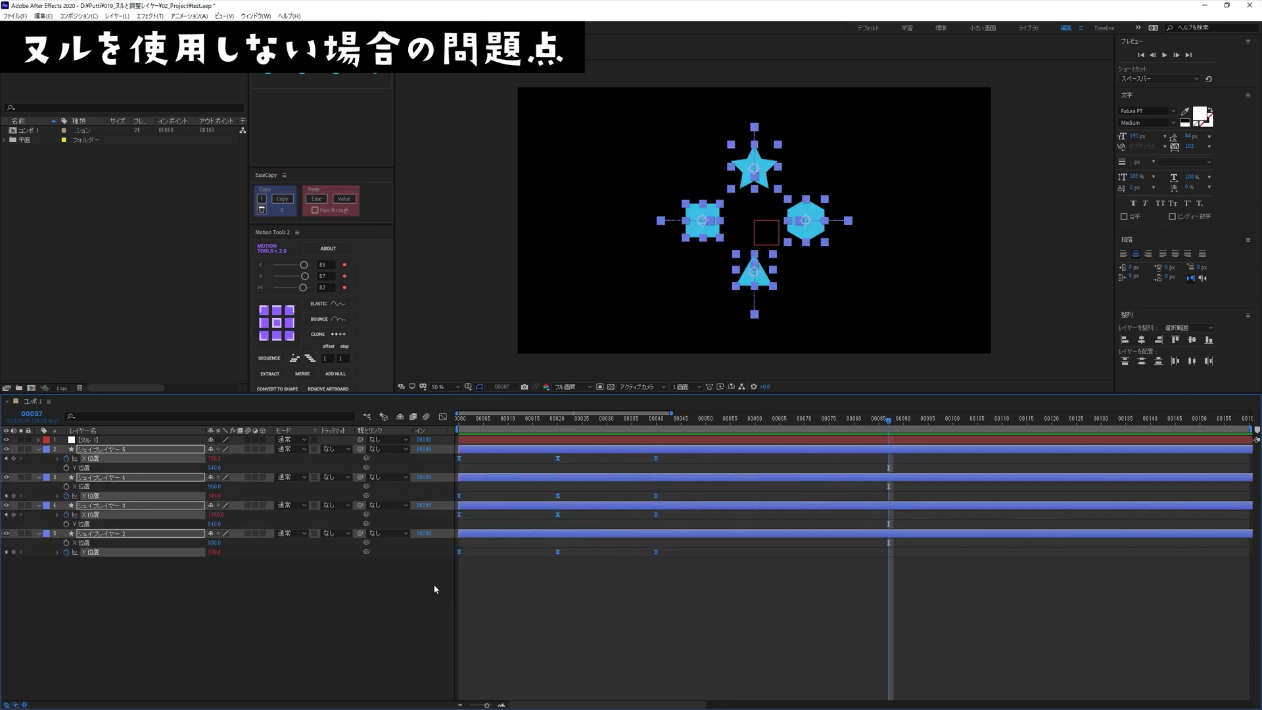
pyautogui.press('Home')
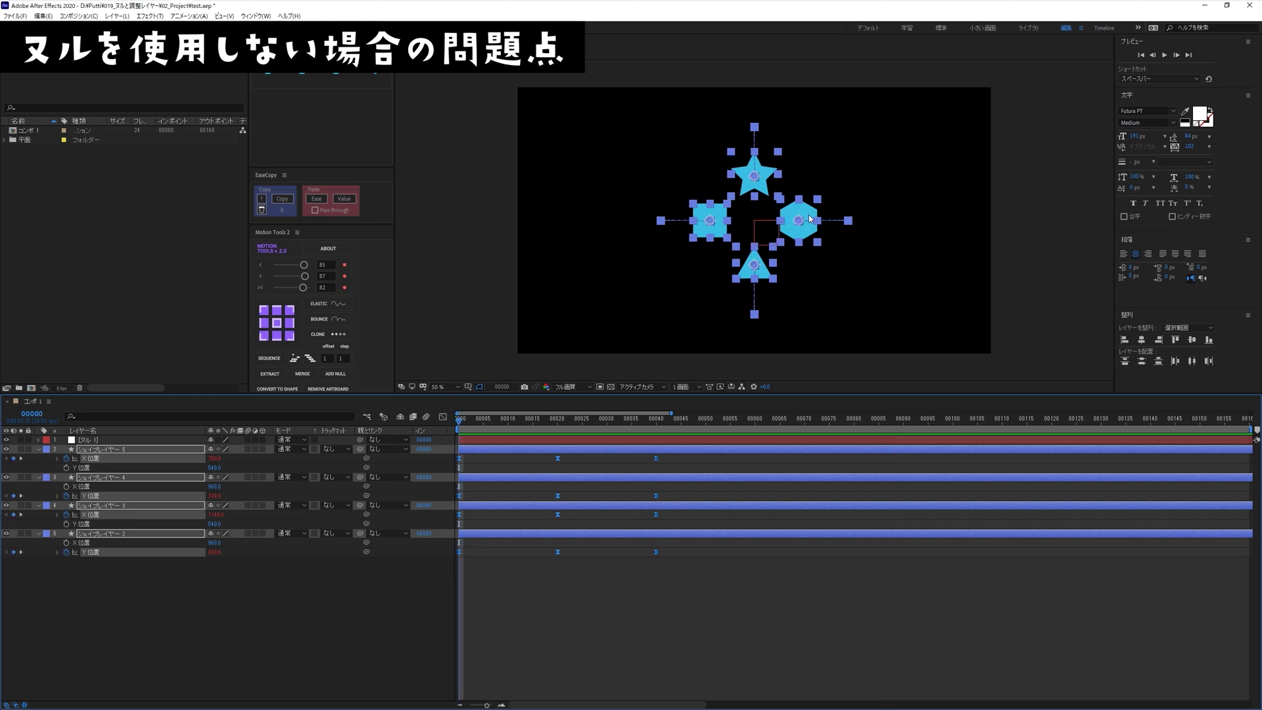
# Step: Shift the four shapes left in the viewer, preview, and rewind to frame 00000
pyautogui.click(810, 218)
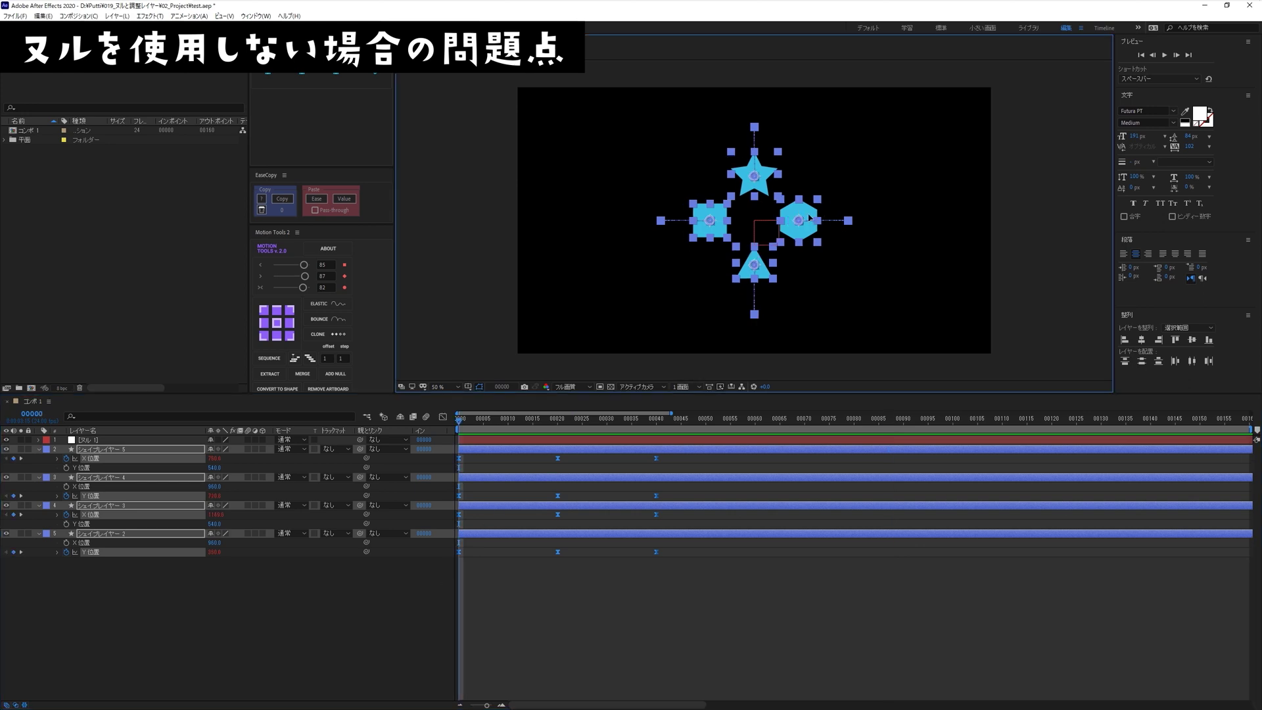
pyautogui.moveTo(811, 219); pyautogui.dragTo(692, 217)
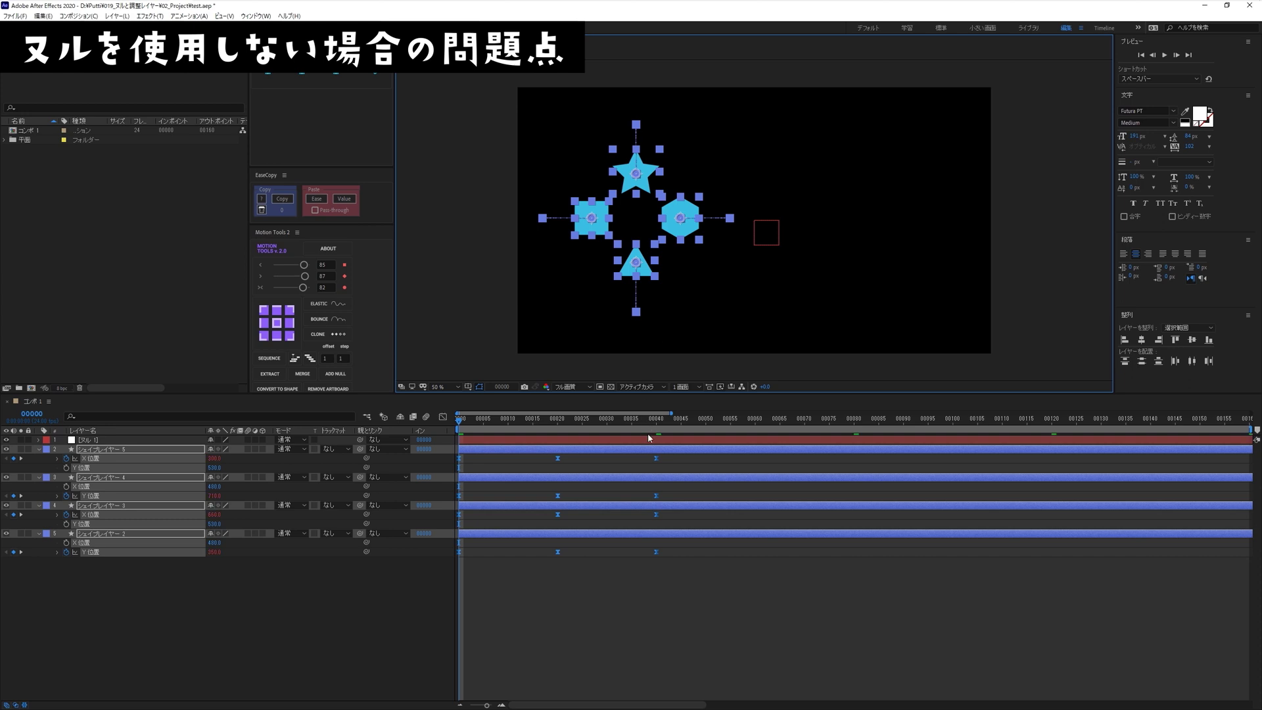
pyautogui.press('space')
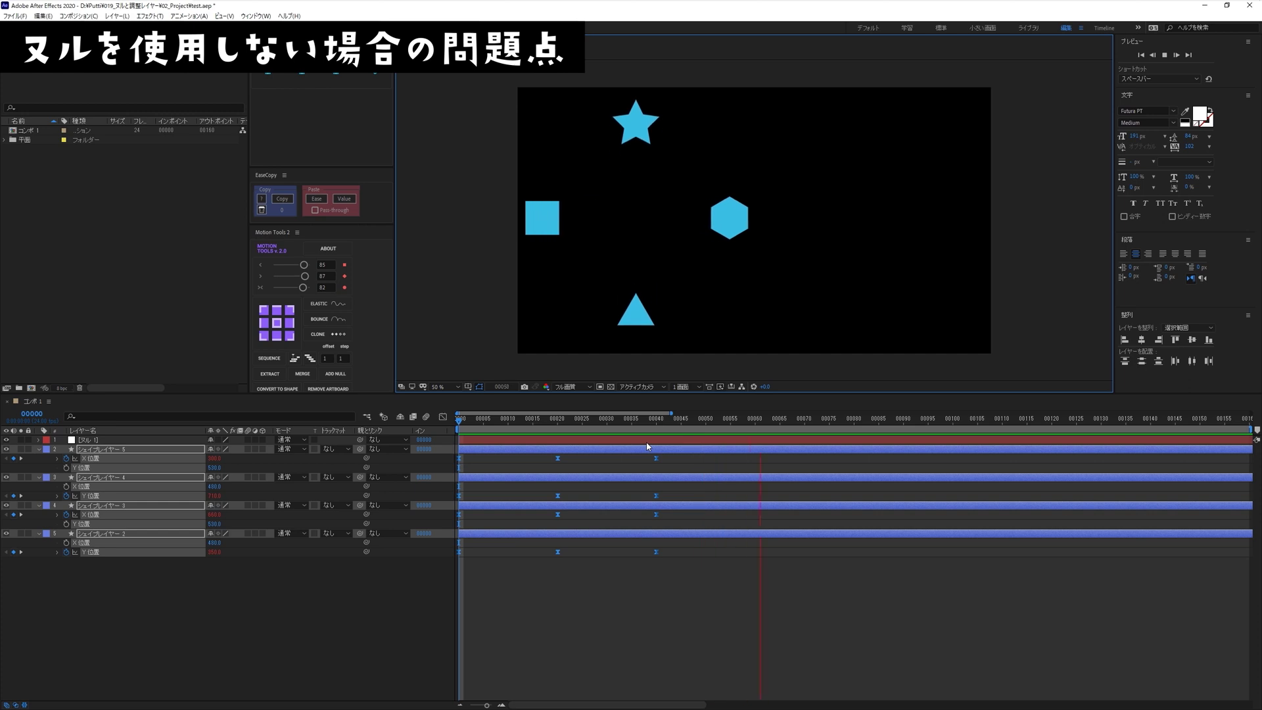
pyautogui.press('space')
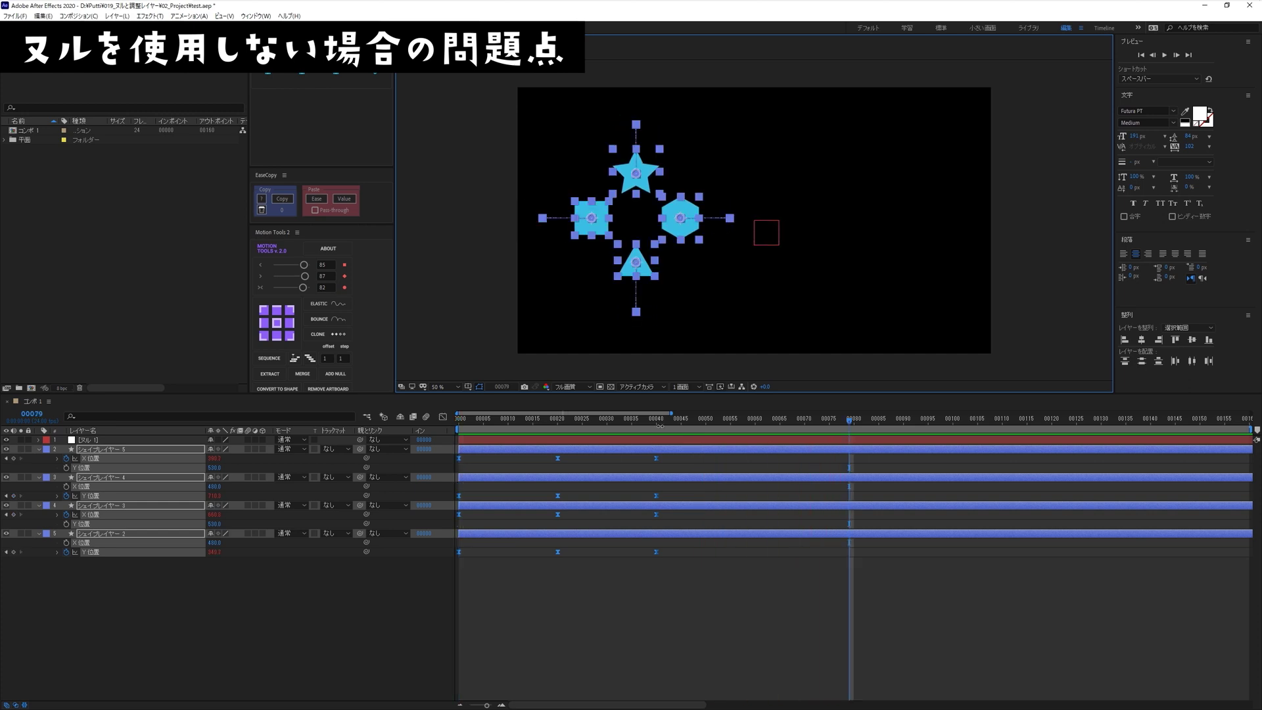
pyautogui.moveTo(666, 425); pyautogui.dragTo(452, 447)
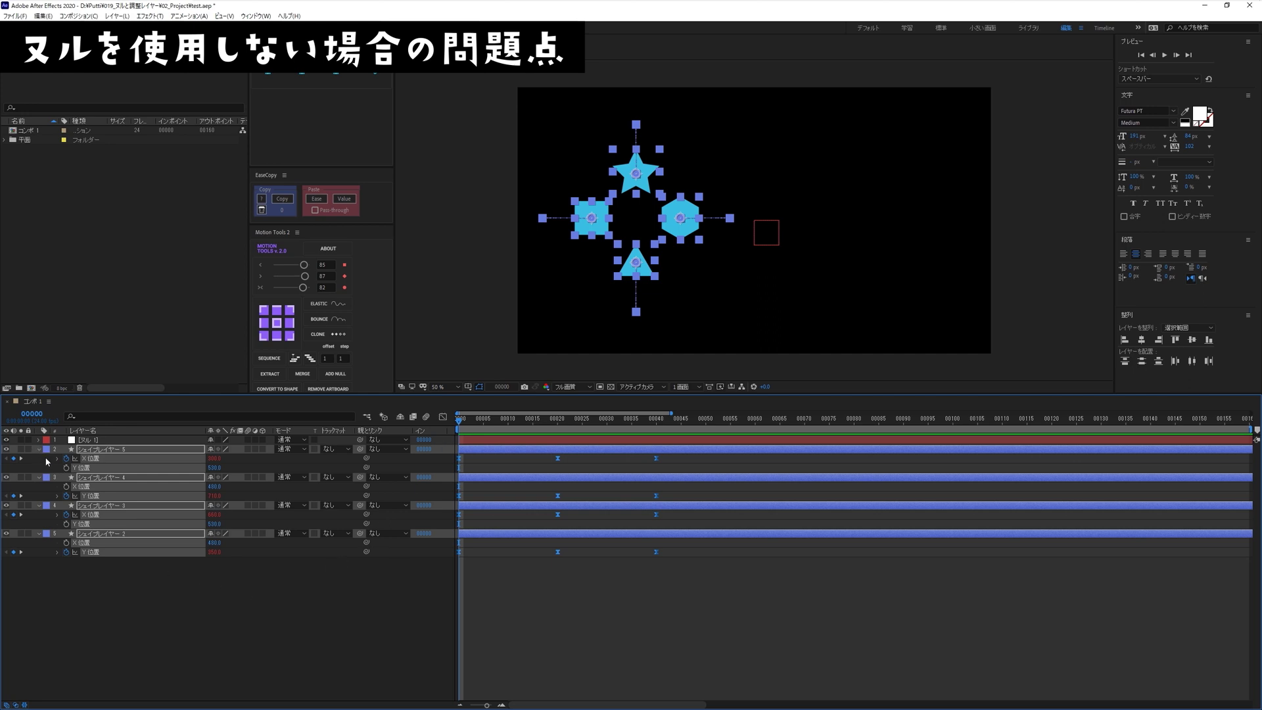
pyautogui.press('s')
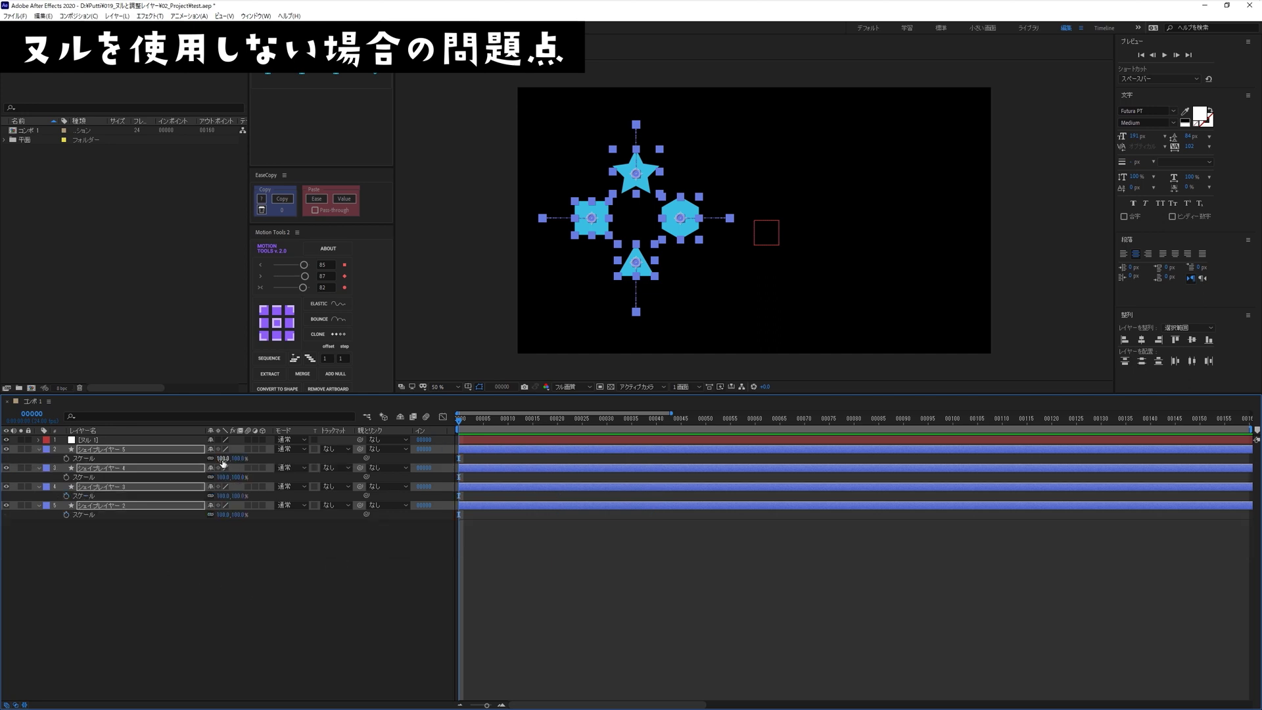
pyautogui.moveTo(223, 463)
pyautogui.mouseDown()
pyautogui.moveTo(299, 462)
pyautogui.moveTo(246, 460)
pyautogui.mouseUp()
pyautogui.press('r')
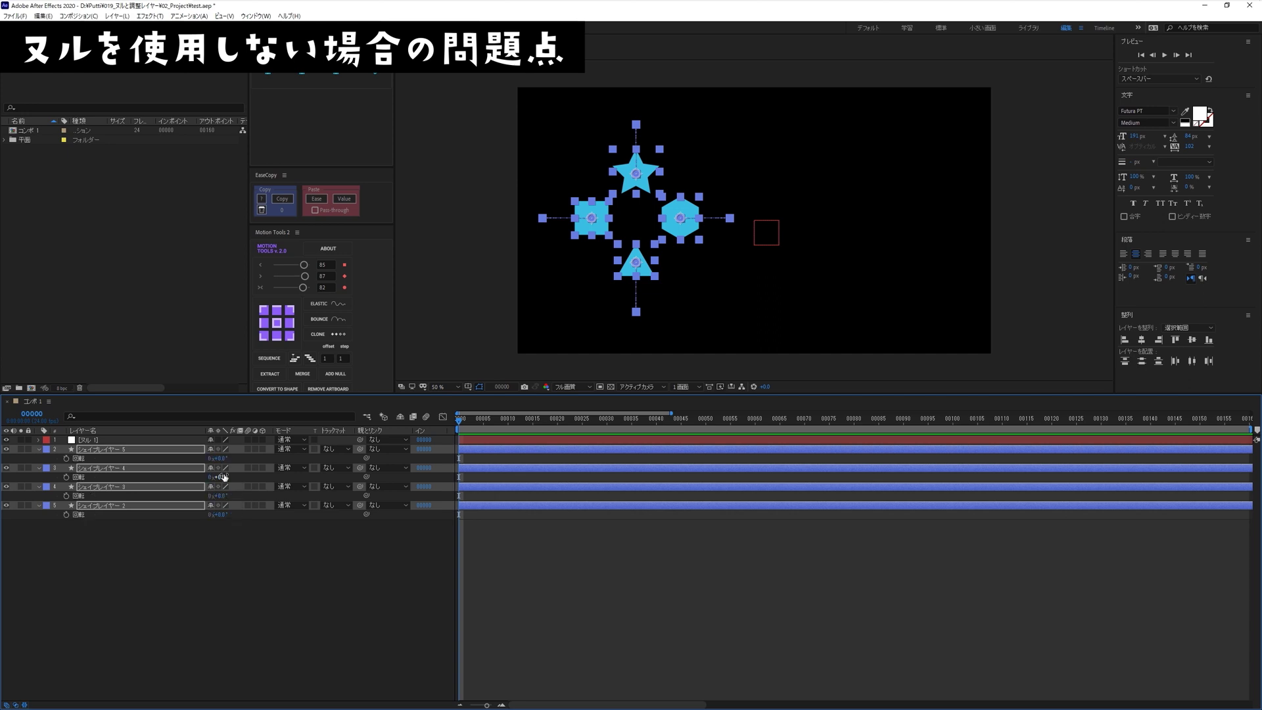
pyautogui.click(247, 460)
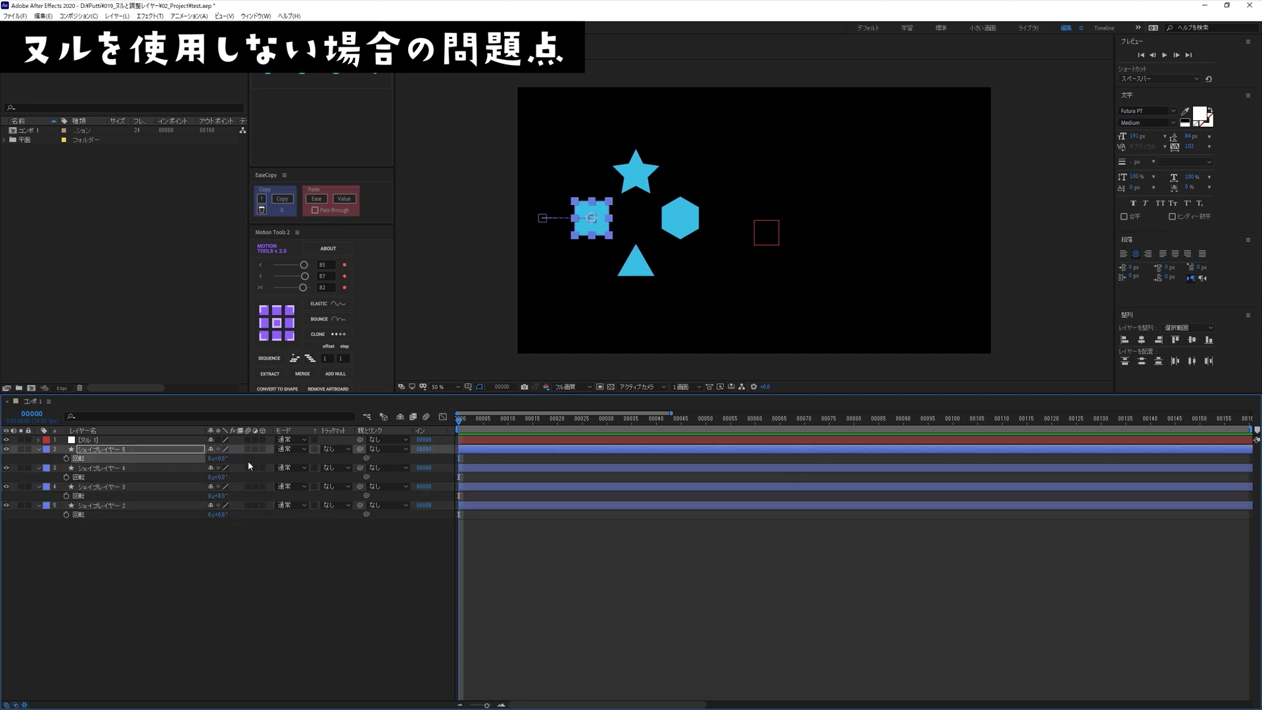
pyautogui.keyDown('shift'); pyautogui.click(156, 504); pyautogui.keyUp('shift')
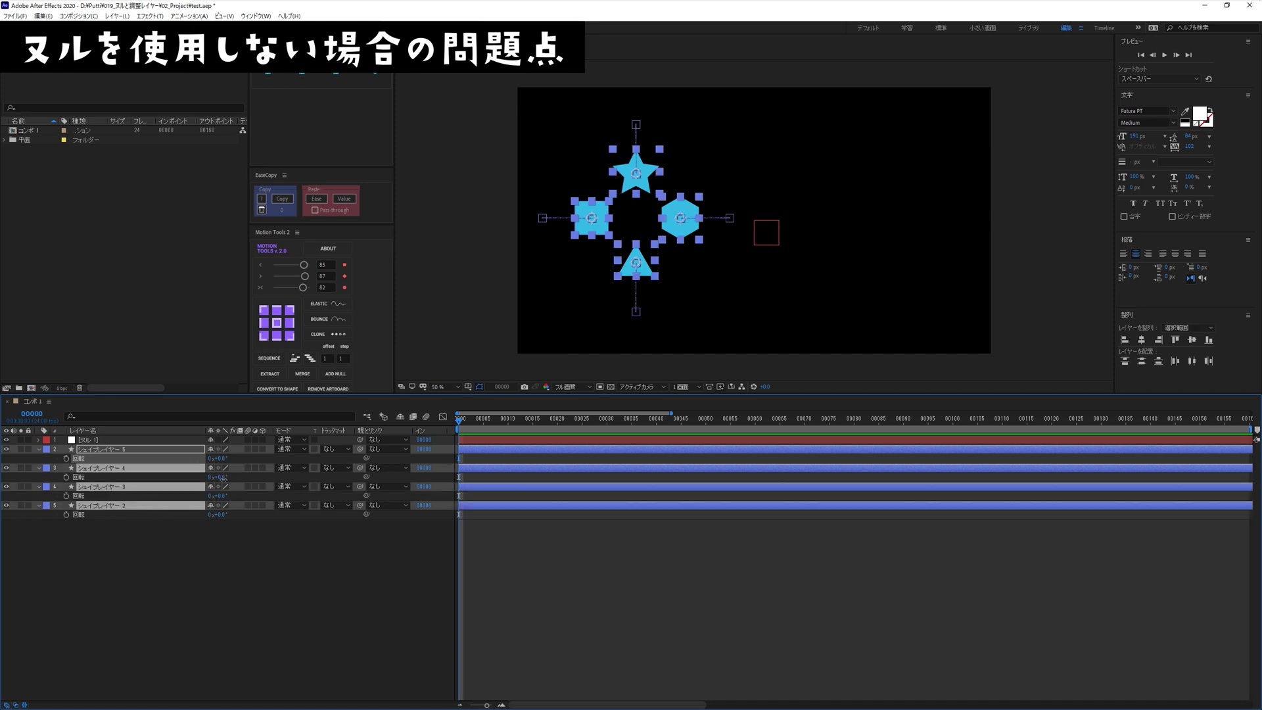
pyautogui.moveTo(223, 477); pyautogui.dragTo(419, 482)
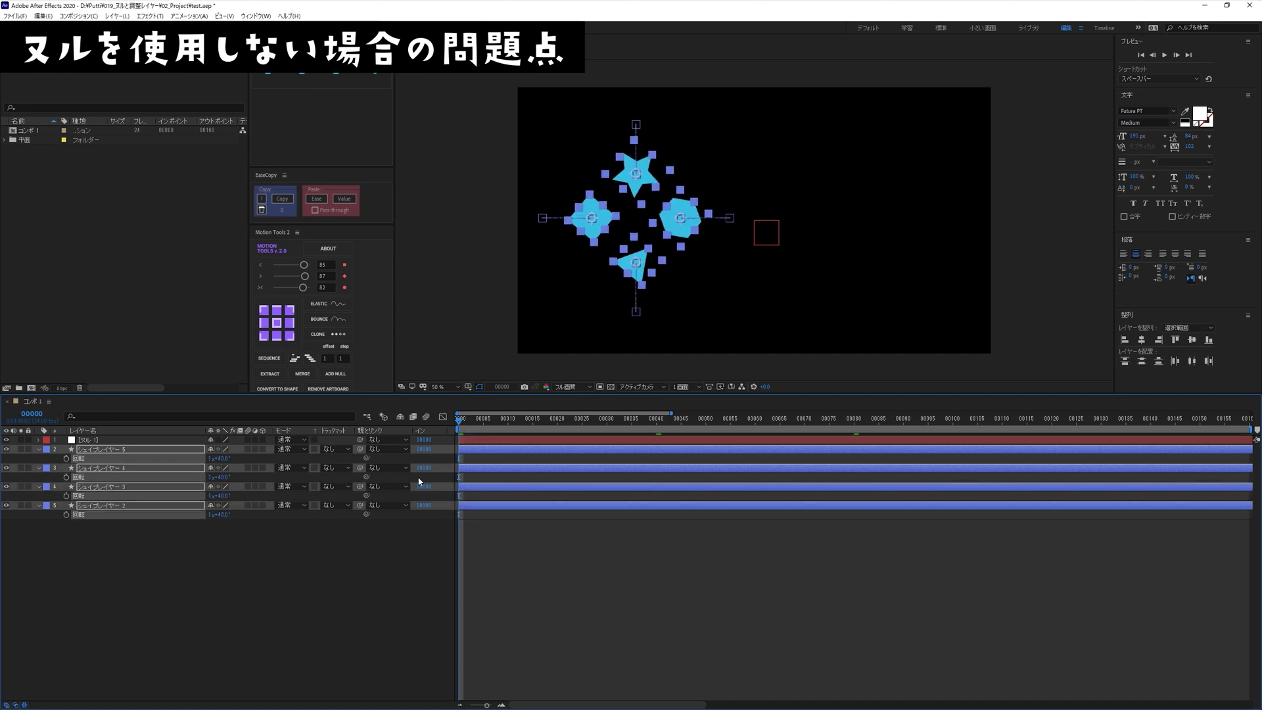
pyautogui.hotkey('ctrl', 'z')
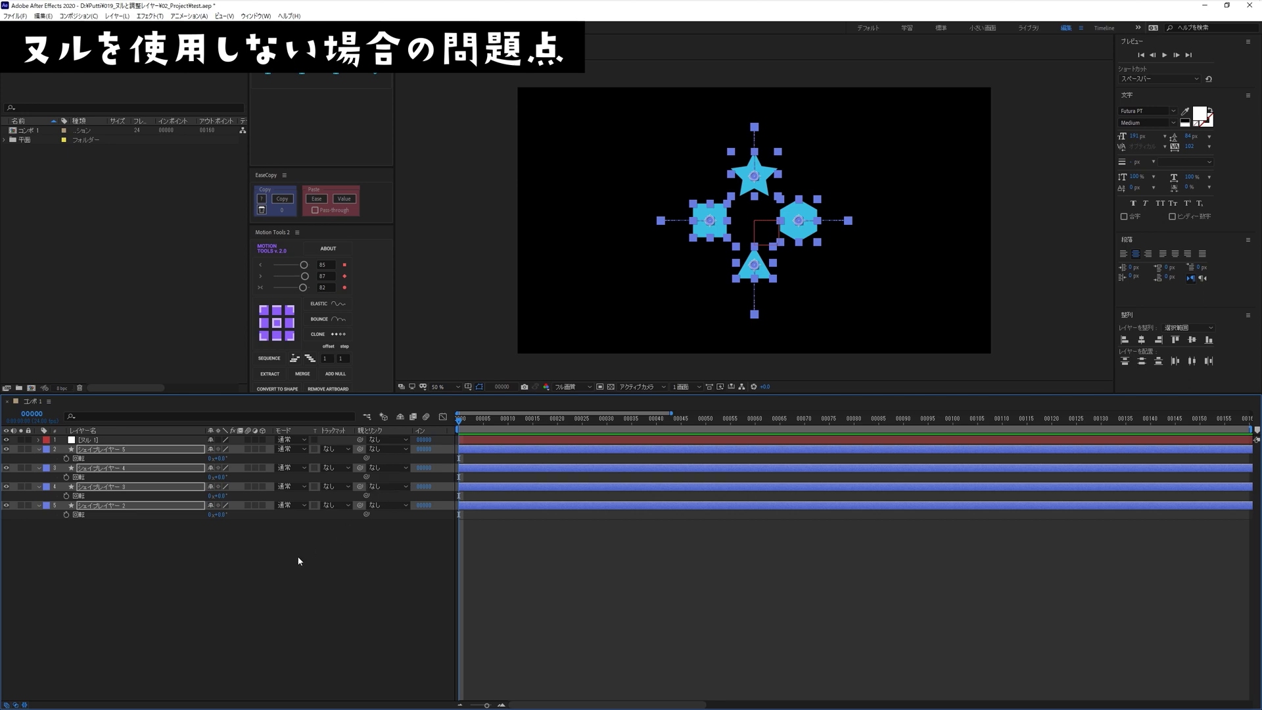
pyautogui.click(287, 560)
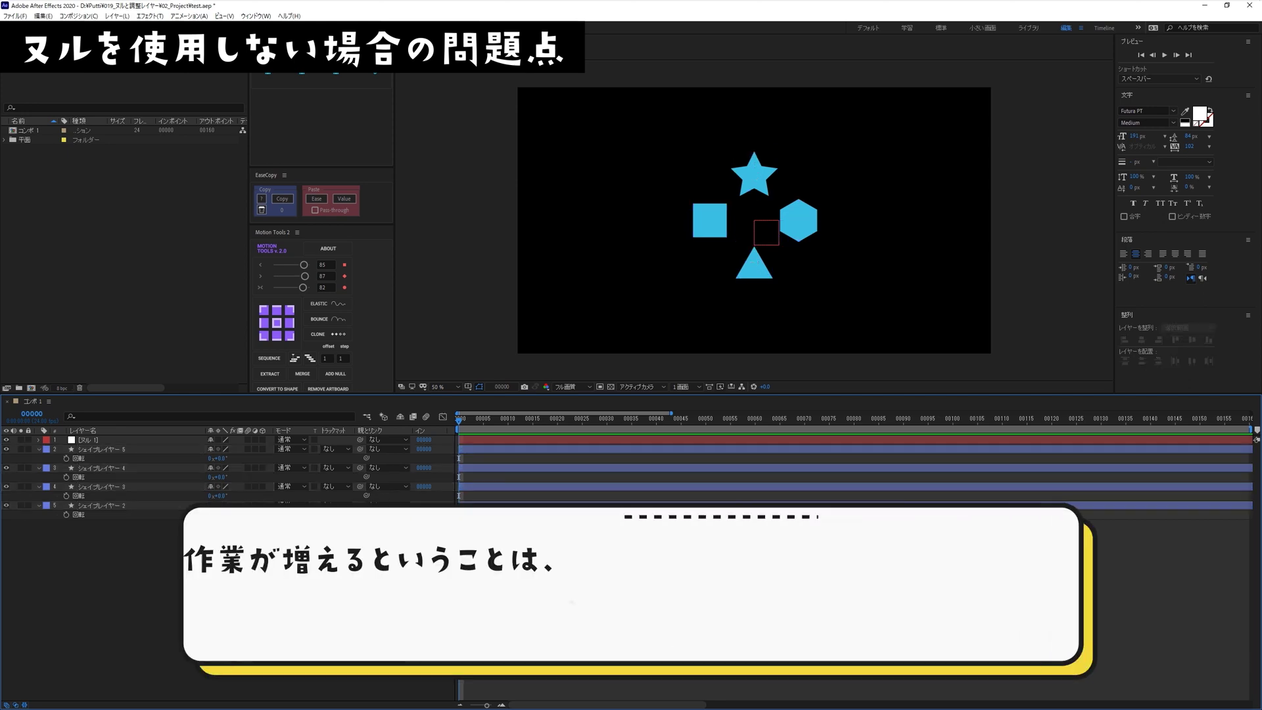
# Step: Collapse the four shape layers' Rotation rows and deselect all layers
pyautogui.click(87, 449)
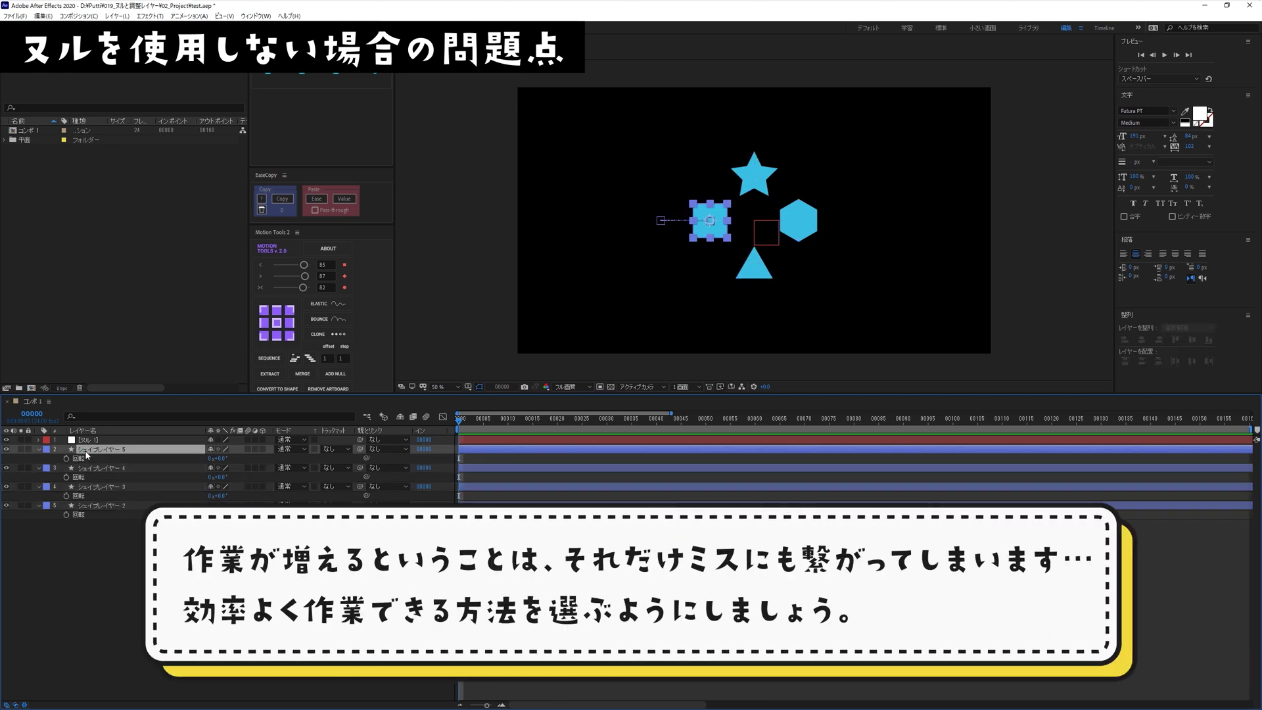
pyautogui.keyDown('shift'); pyautogui.click(51, 506); pyautogui.keyUp('shift')
pyautogui.click(39, 508)
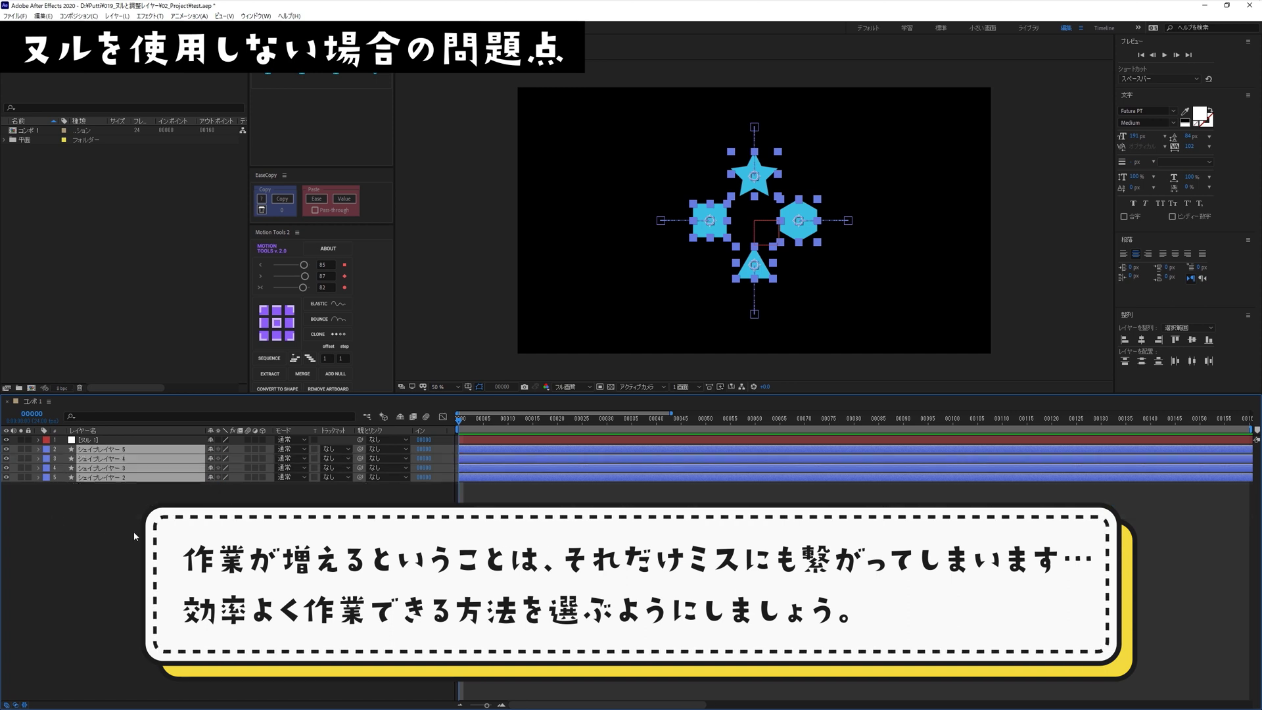
pyautogui.click(132, 524)
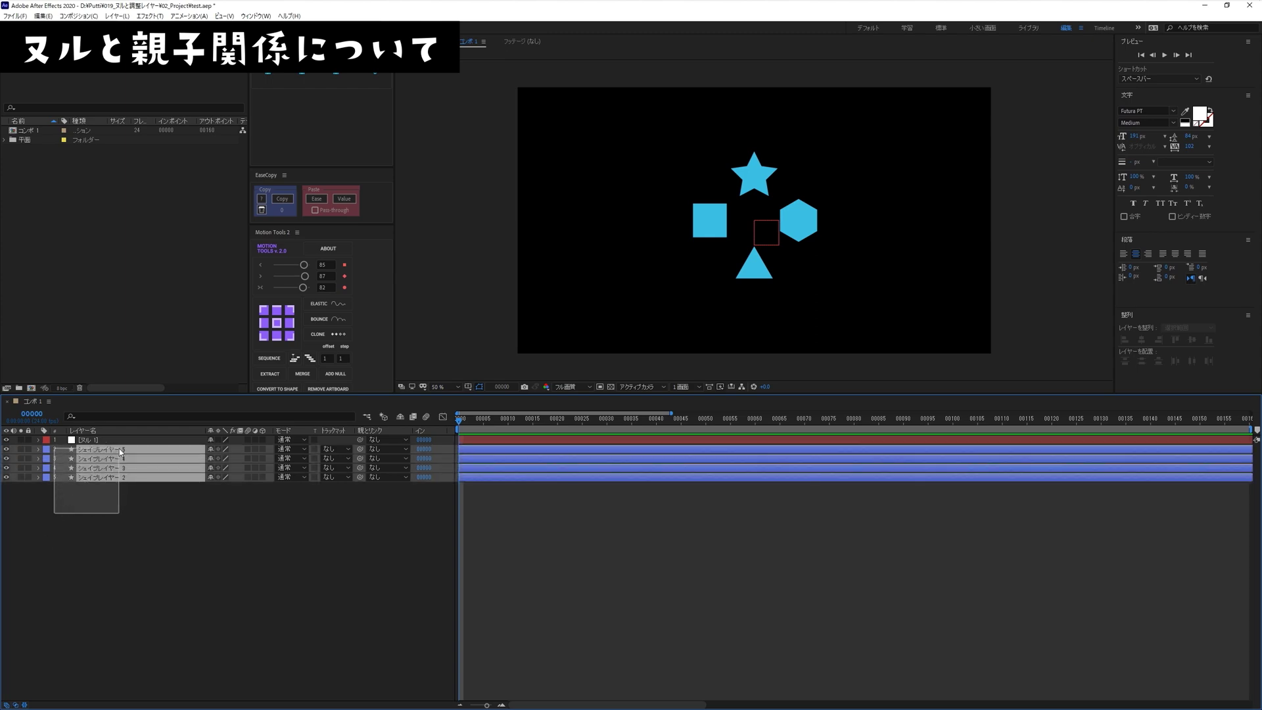
# Step: Select shape layers 2–5 and pickwhip them to the null layer ヌル 1 as their parent
pyautogui.moveTo(68, 500); pyautogui.dragTo(121, 448)
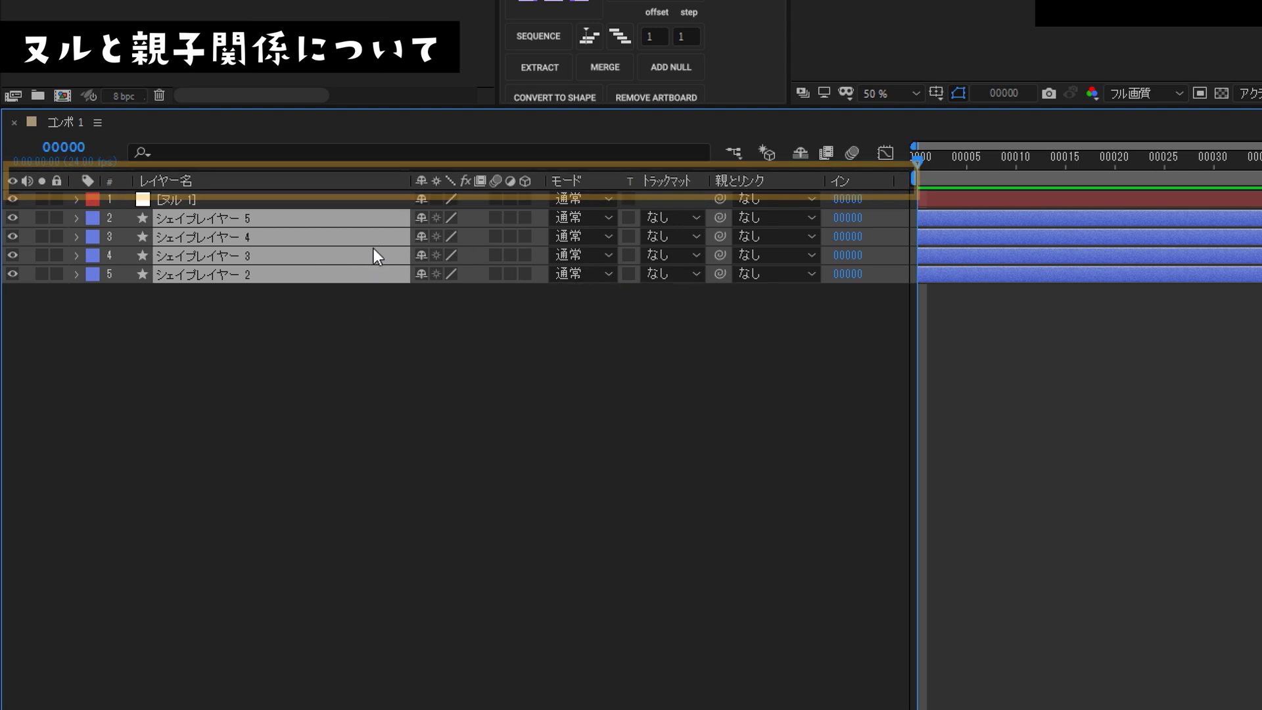
pyautogui.rightClick(387, 179)
pyautogui.moveTo(482, 243)
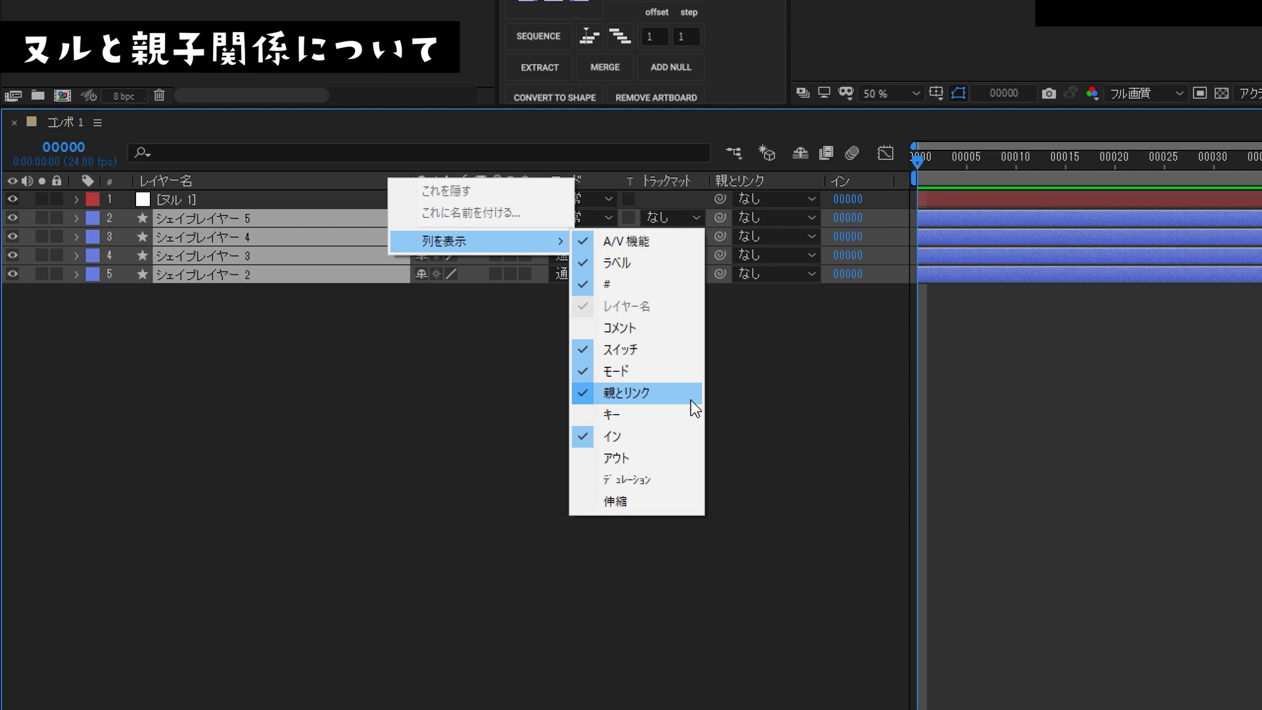
pyautogui.click(732, 393)
pyautogui.moveTo(169, 310); pyautogui.dragTo(109, 220)
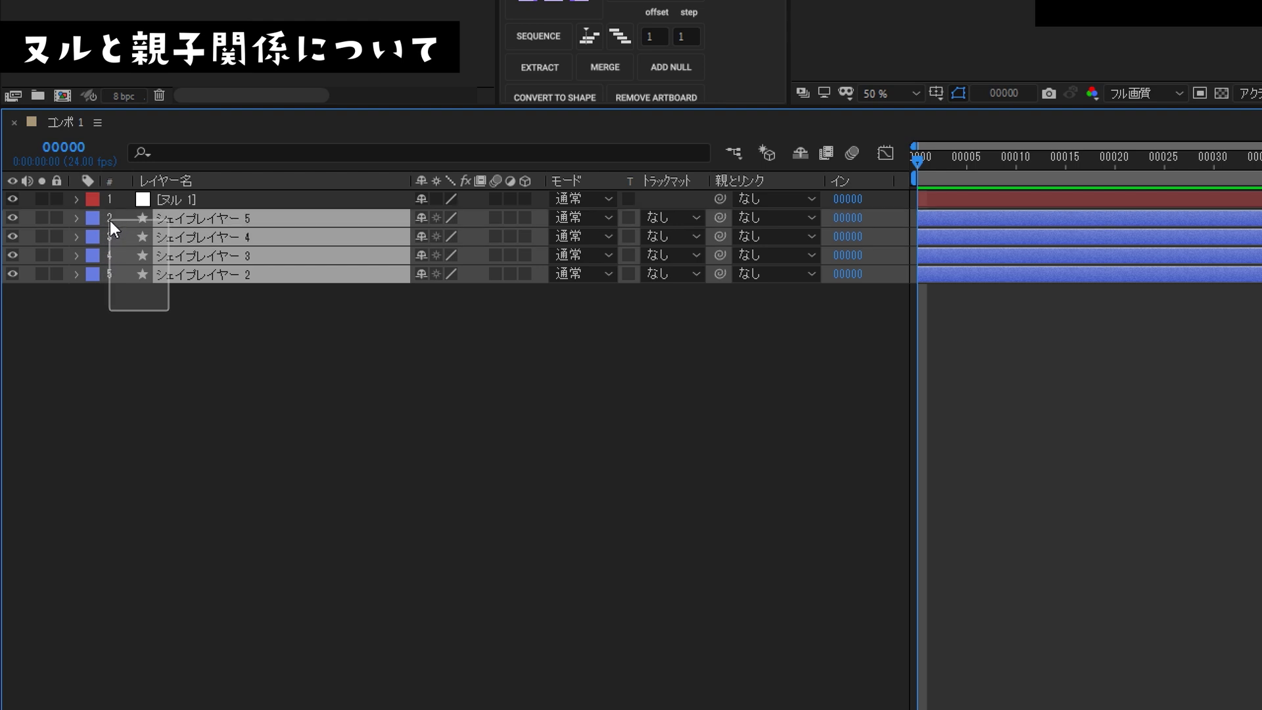
pyautogui.moveTo(720, 236); pyautogui.dragTo(232, 194)
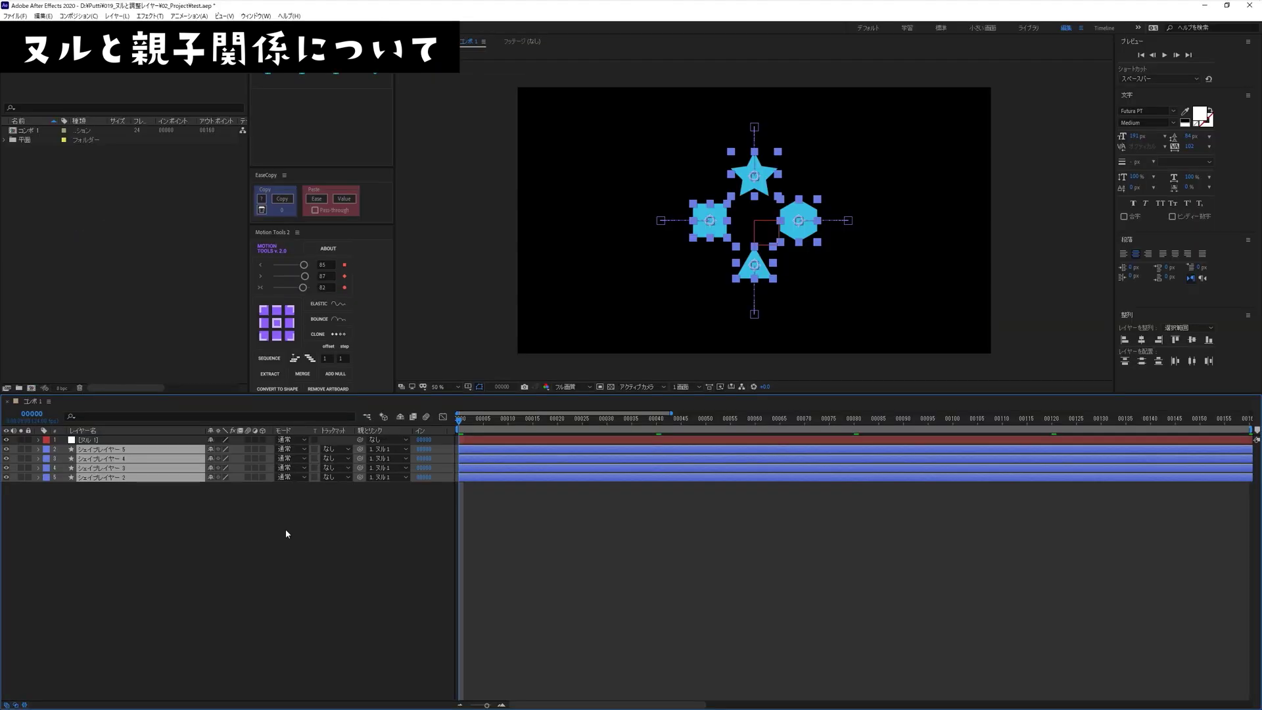
# Step: Drag the null right so its child shapes follow, then preview playback
pyautogui.click(103, 441)
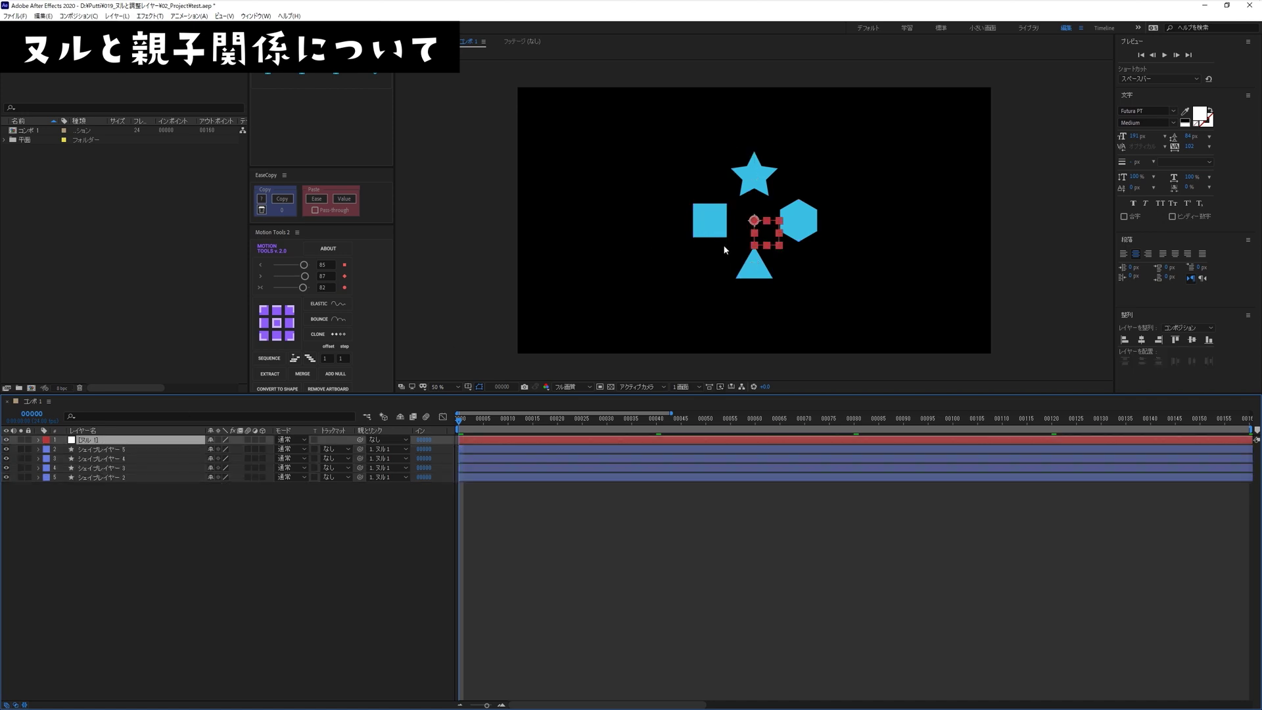
pyautogui.moveTo(758, 243)
pyautogui.mouseDown()
pyautogui.moveTo(914, 242)
pyautogui.moveTo(691, 301)
pyautogui.moveTo(631, 224)
pyautogui.moveTo(685, 224)
pyautogui.moveTo(656, 238)
pyautogui.moveTo(913, 240)
pyautogui.moveTo(849, 240)
pyautogui.mouseUp()
pyautogui.click(755, 308)
pyautogui.press('space')
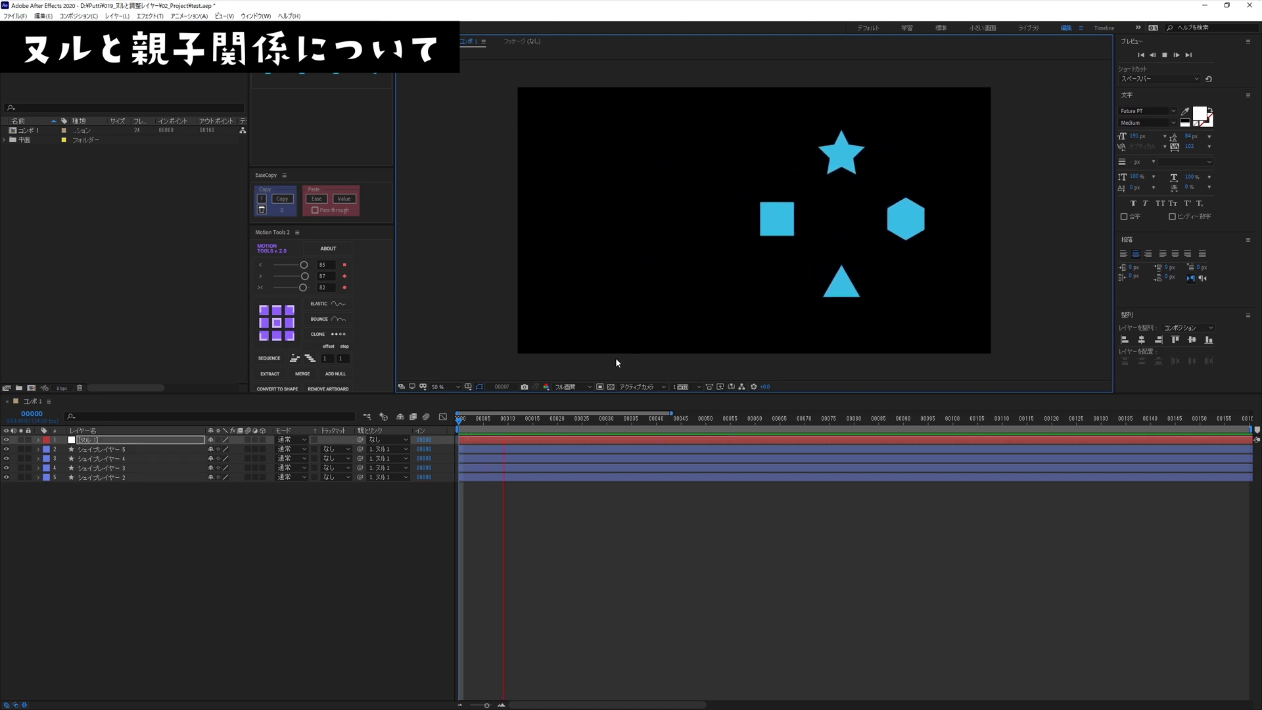
pyautogui.click(120, 441)
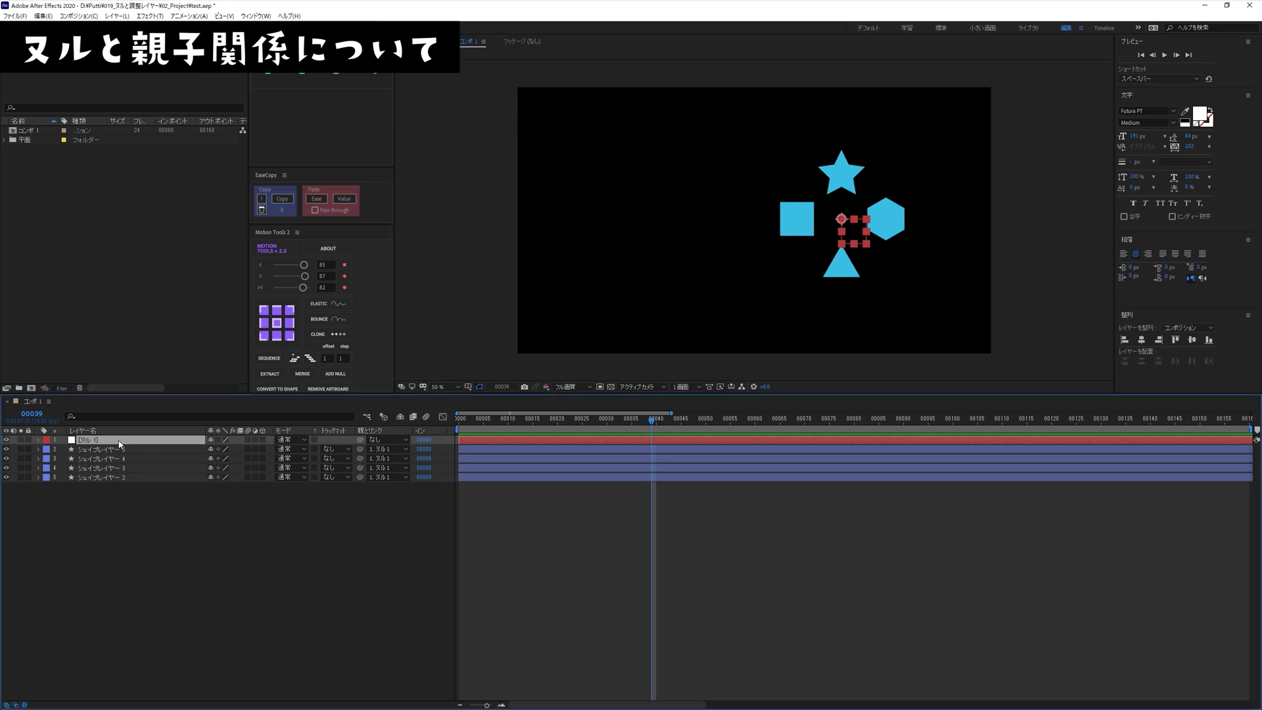
# Step: Test the null's Scale at about 88% and Rotation at 180°, then undo them
pyautogui.press('s')
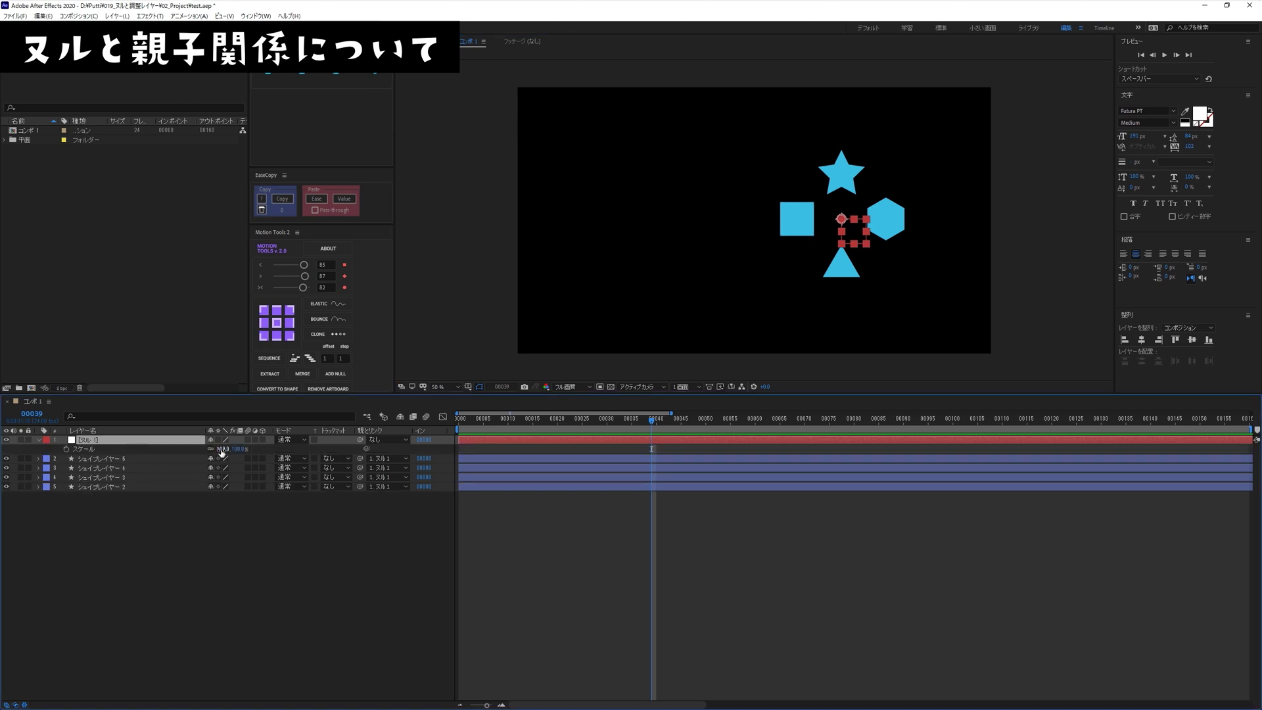
pyautogui.moveTo(221, 450); pyautogui.dragTo(211, 451)
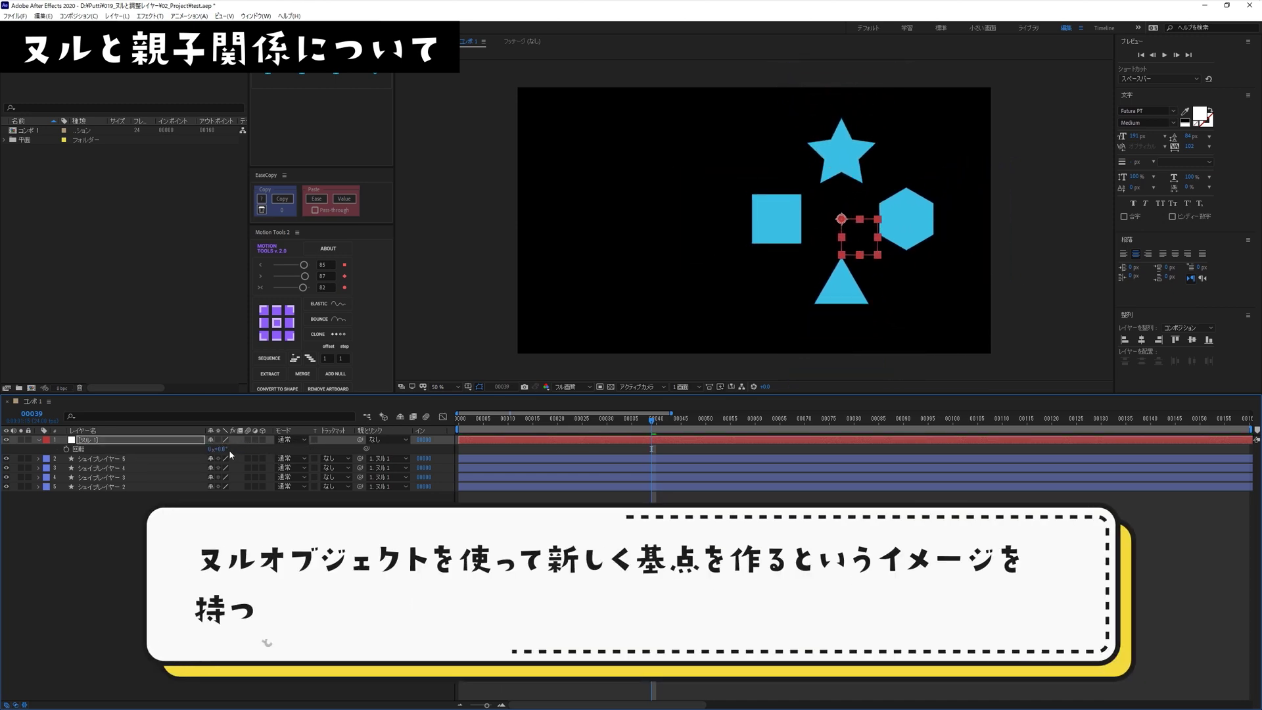
pyautogui.press('r')
pyautogui.moveTo(223, 449); pyautogui.dragTo(414, 460)
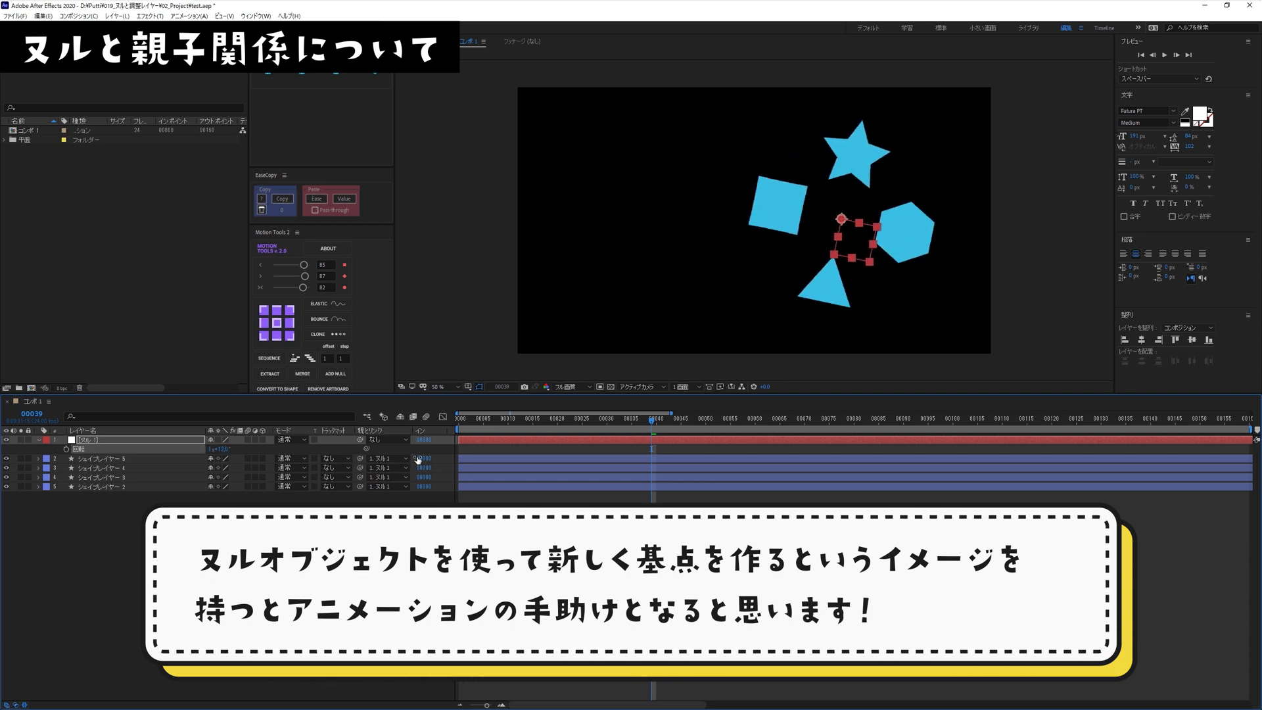
pyautogui.hotkey('ctrl', 'z')
pyautogui.hotkey('ctrl', 'z')
pyautogui.hotkey('ctrl', 'z')
pyautogui.hotkey('ctrl', 'z')
pyautogui.press('Home')
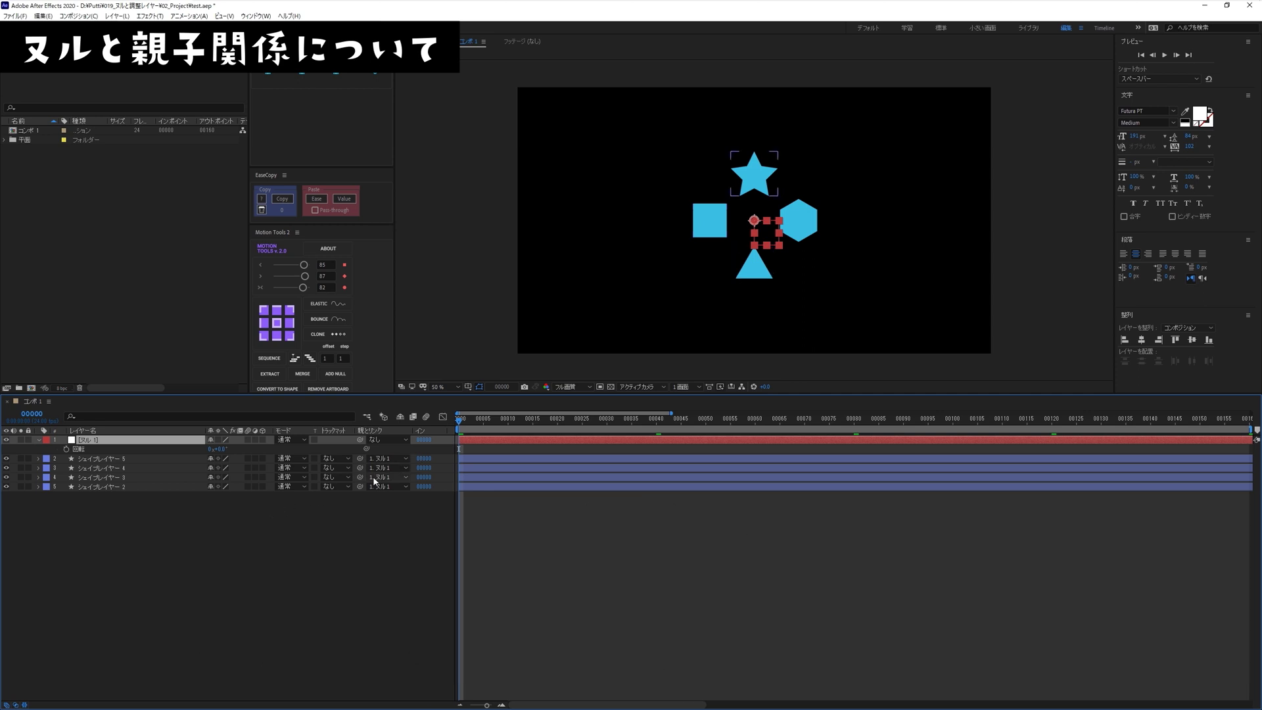
# Step: Scrub the start of the animation and move the null about 185 px left
pyautogui.click(469, 422)
pyautogui.moveTo(469, 422); pyautogui.dragTo(508, 441)
pyautogui.moveTo(774, 234); pyautogui.dragTo(657, 232)
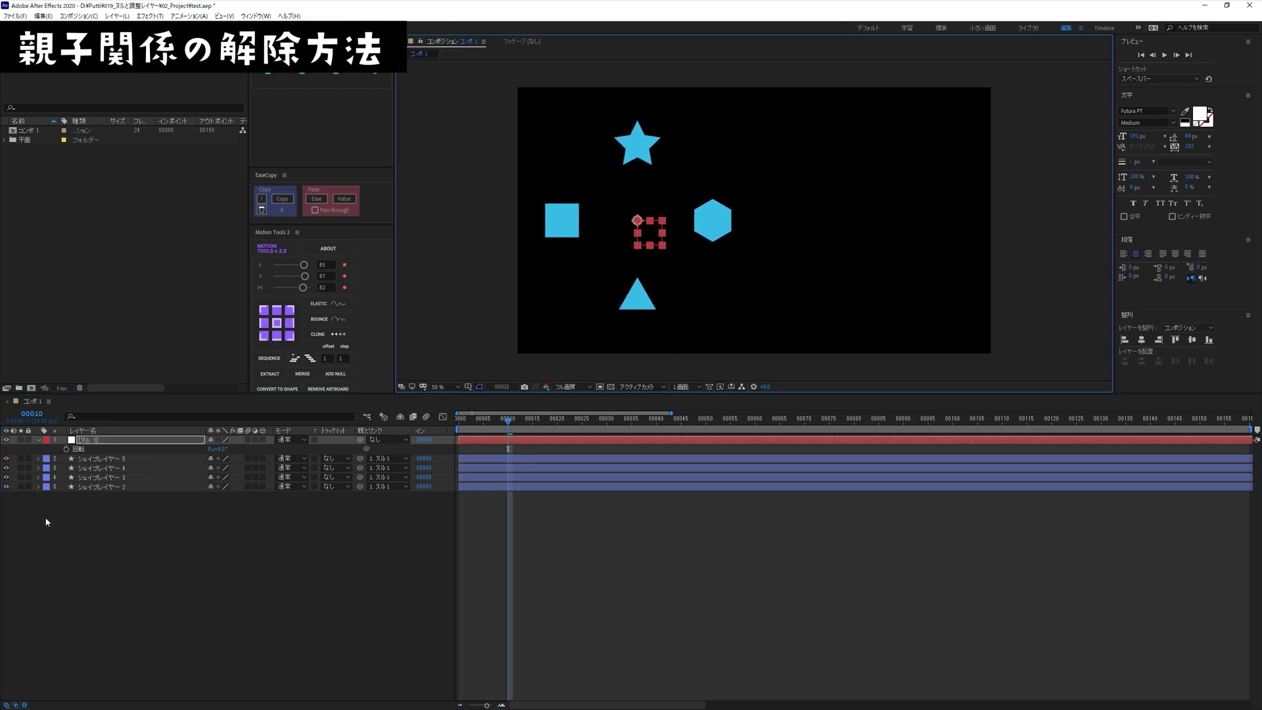
# Step: Delete the null layer to test parenting removal, then restore it with undo
pyautogui.click(47, 522)
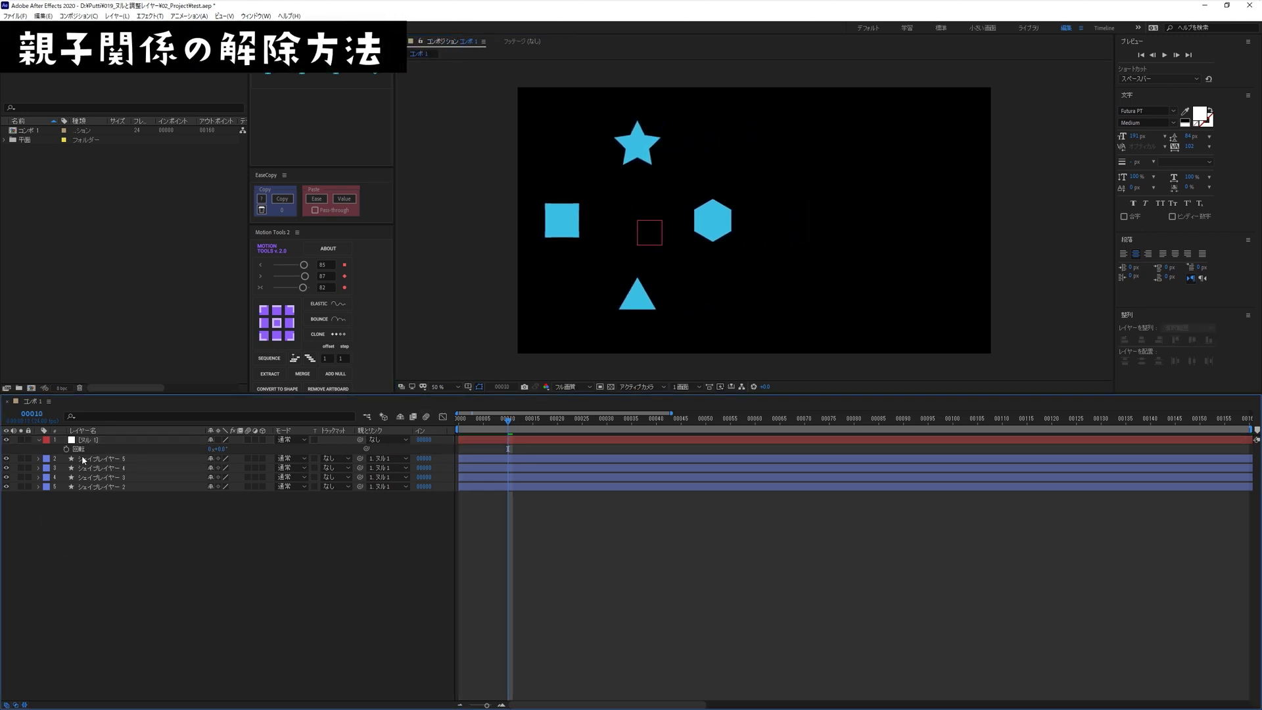
pyautogui.click(87, 442)
pyautogui.press('Delete')
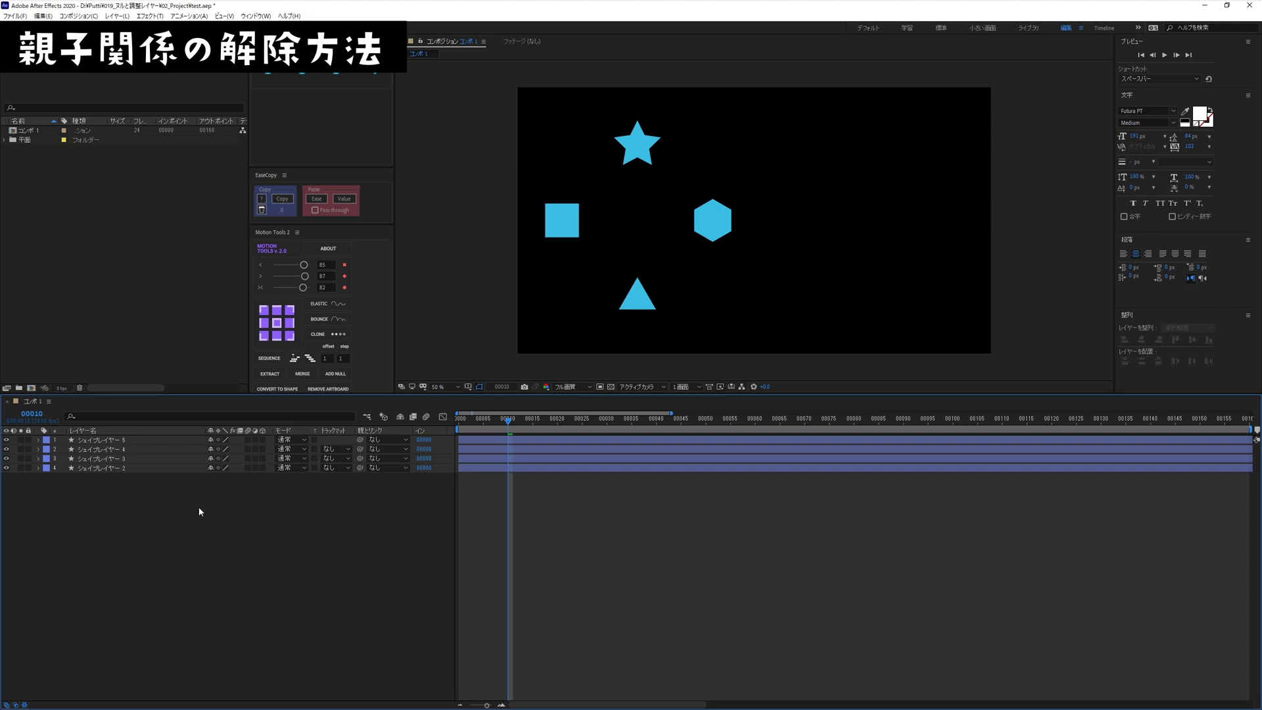
pyautogui.hotkey('ctrl', 'z')
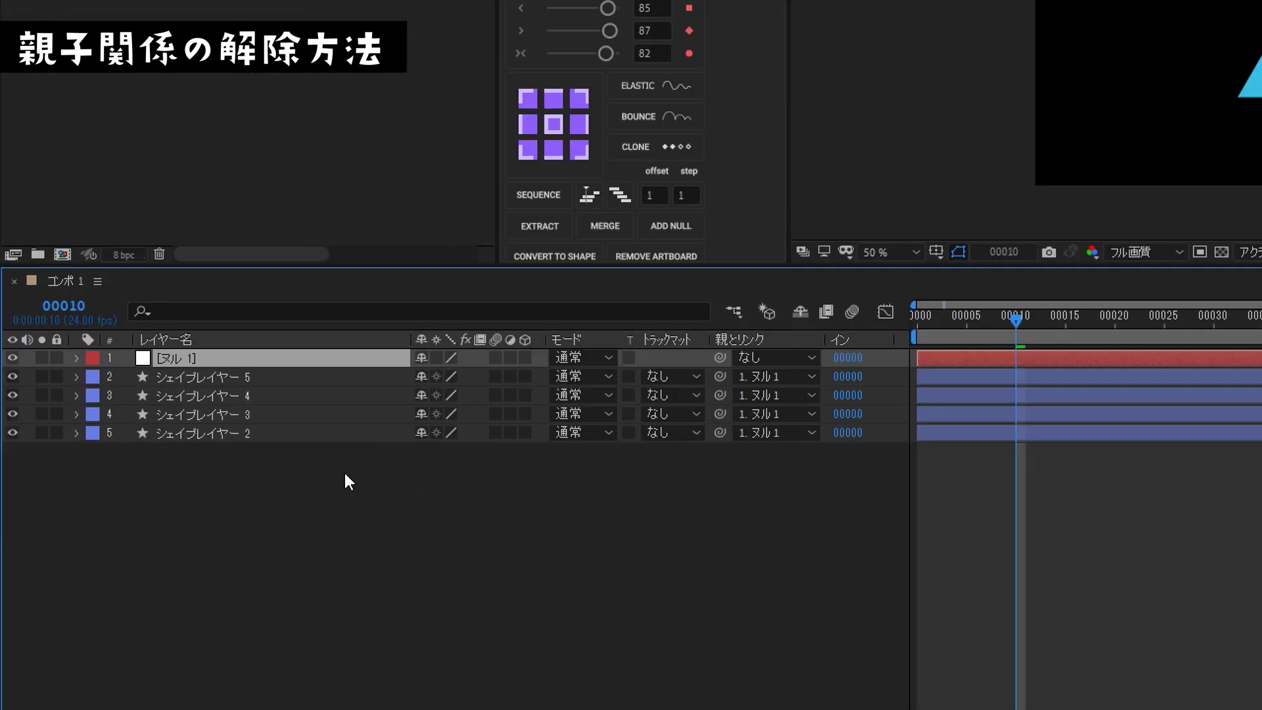
# Step: Set the parent of the square and the other three shape layers to None
pyautogui.click(609, 466)
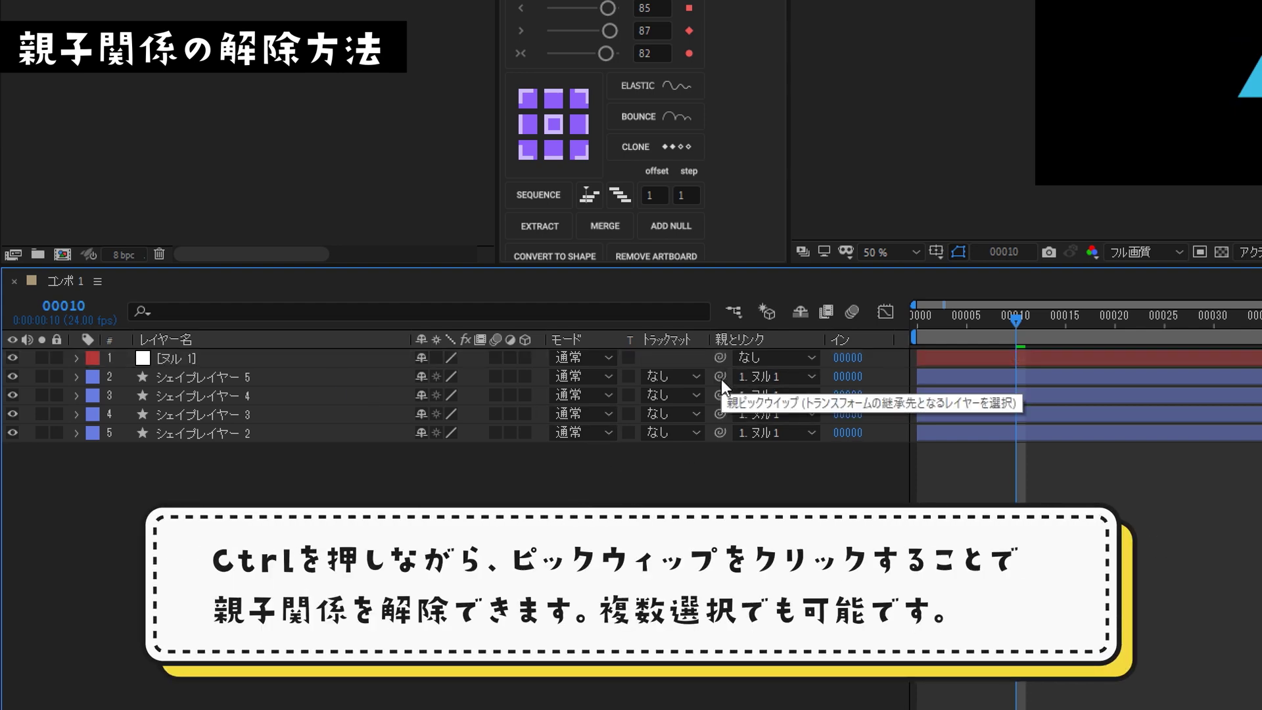
pyautogui.keyDown('ctrl'); pyautogui.click(721, 377); pyautogui.keyUp('ctrl')
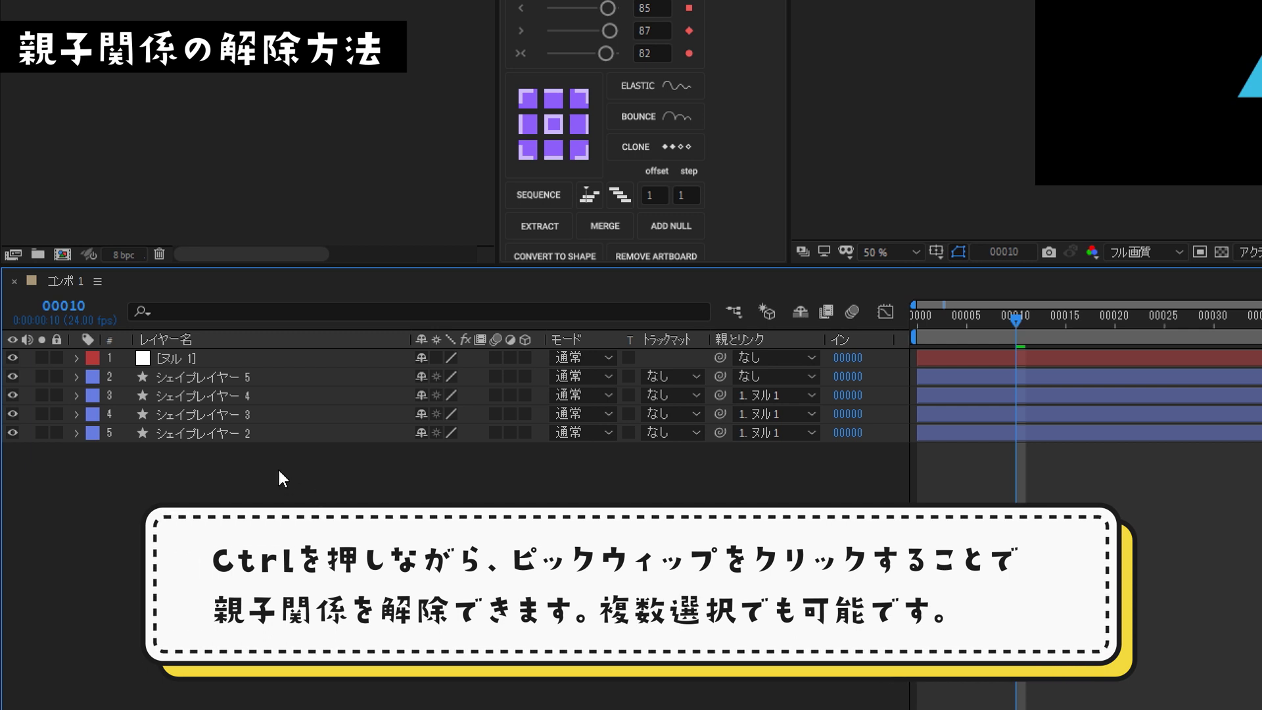
pyautogui.moveTo(277, 470); pyautogui.dragTo(218, 394)
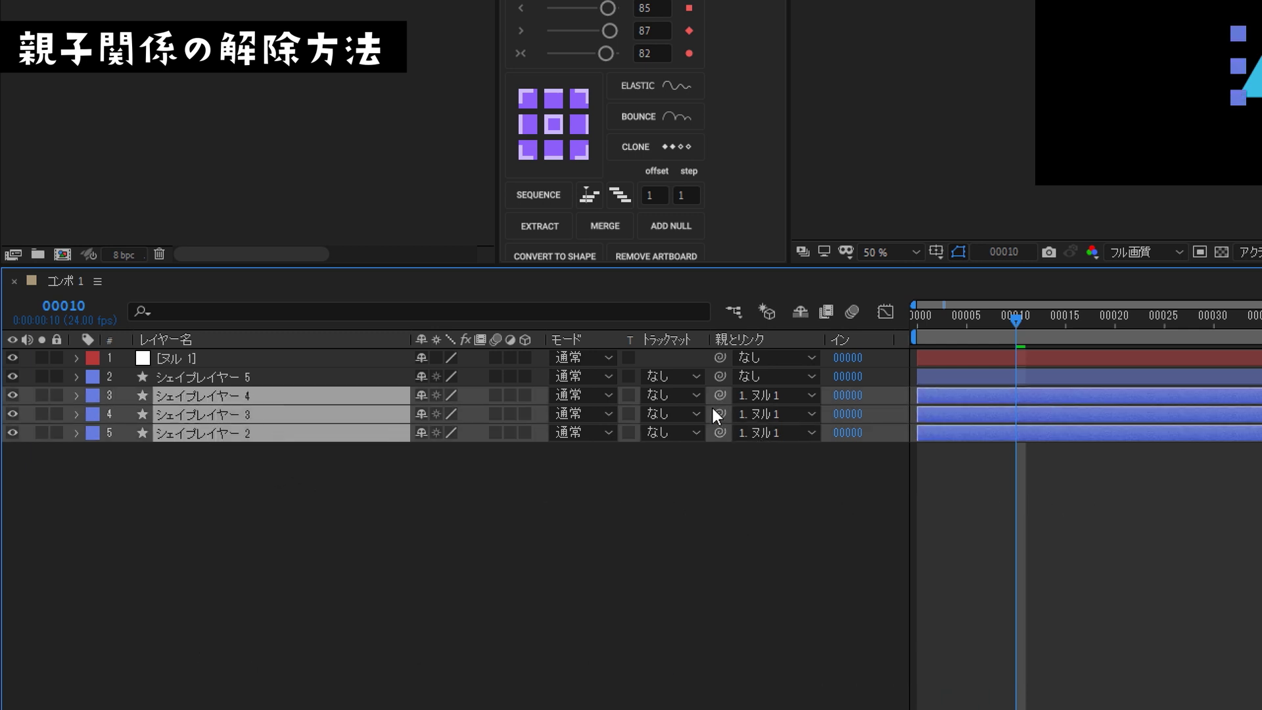
pyautogui.keyDown('ctrl'); pyautogui.click(723, 393); pyautogui.keyUp('ctrl')
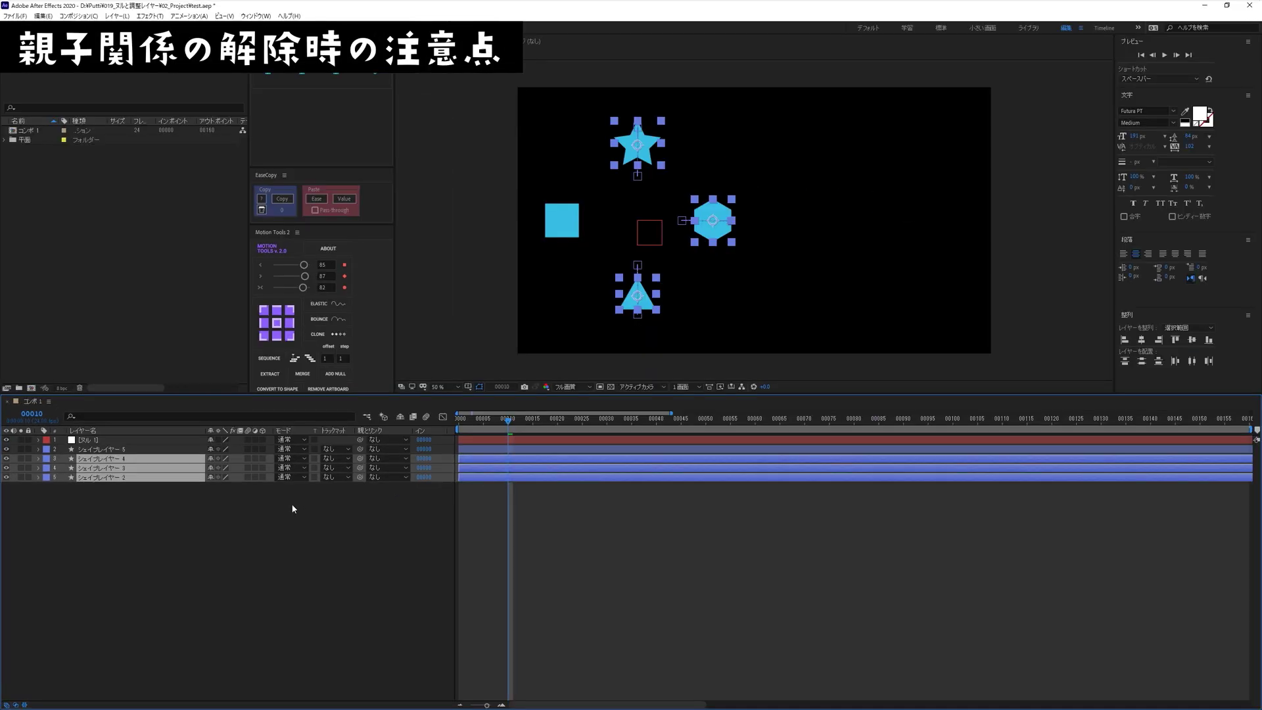
# Step: Scrub and preview the animation, reattaching the shape layers to Null 1
pyautogui.click(334, 527)
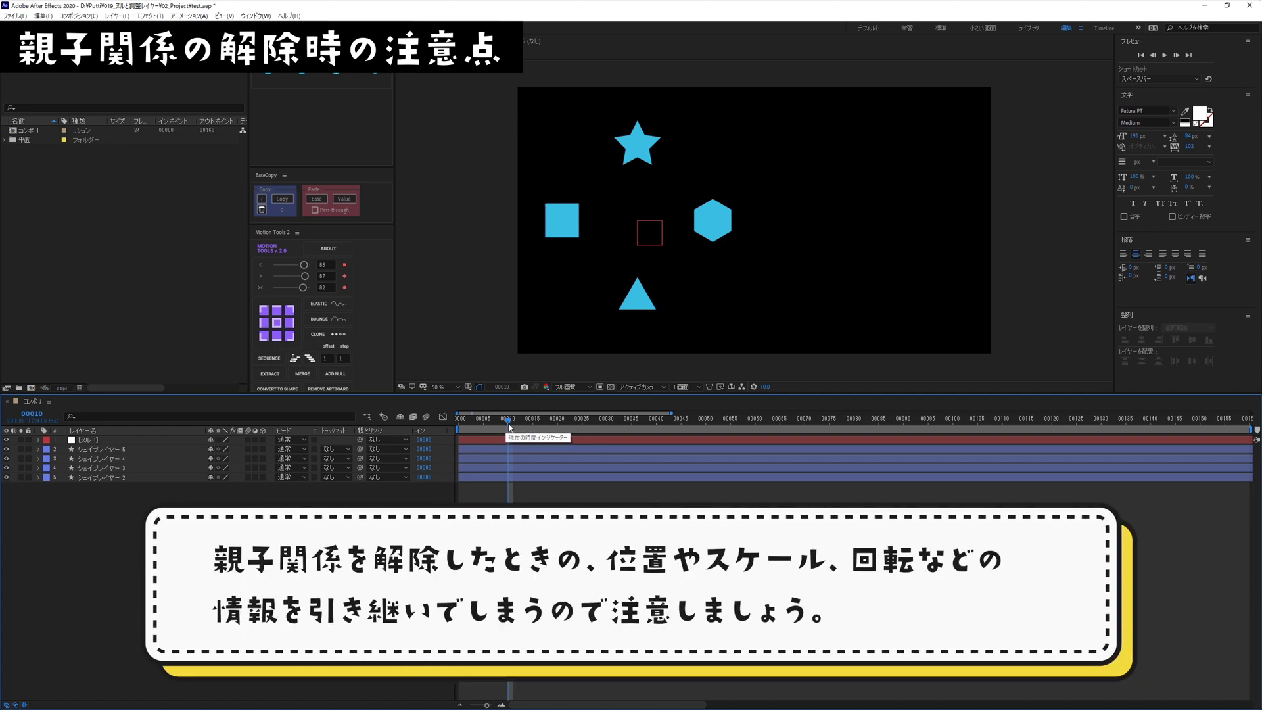
pyautogui.moveTo(509, 427)
pyautogui.mouseDown()
pyautogui.moveTo(468, 426)
pyautogui.moveTo(804, 426)
pyautogui.mouseUp()
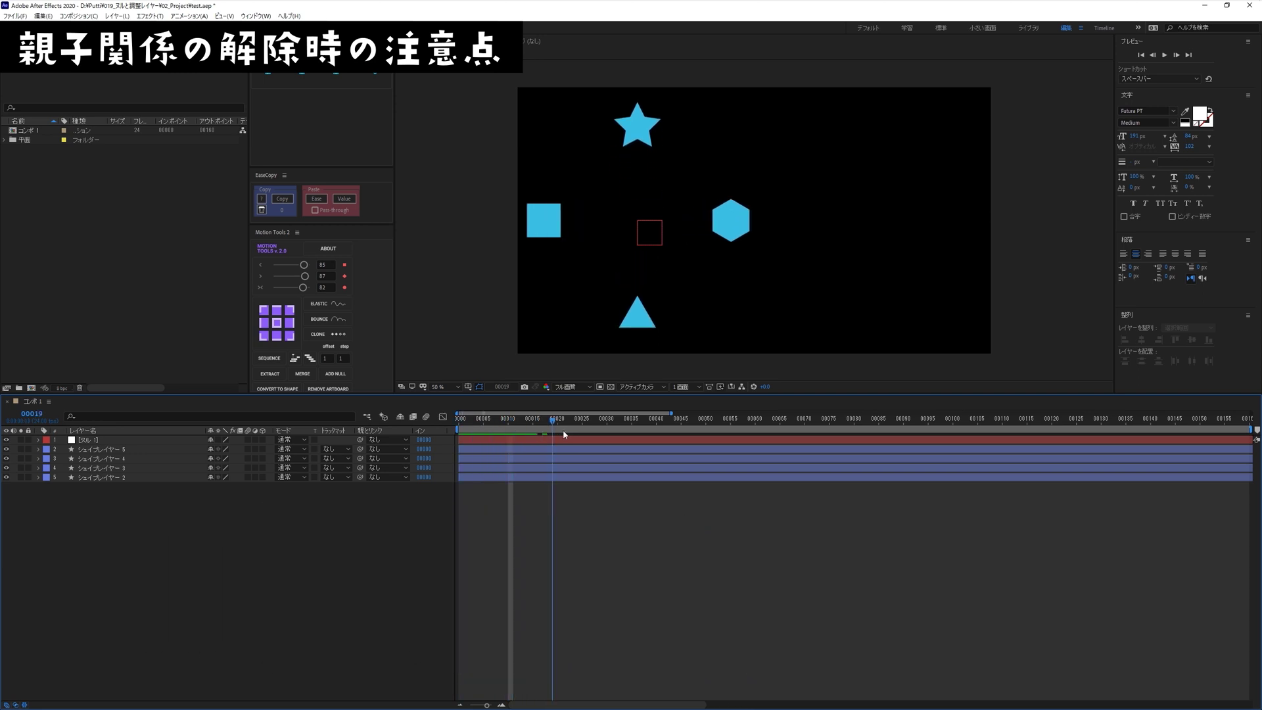
pyautogui.press('space')
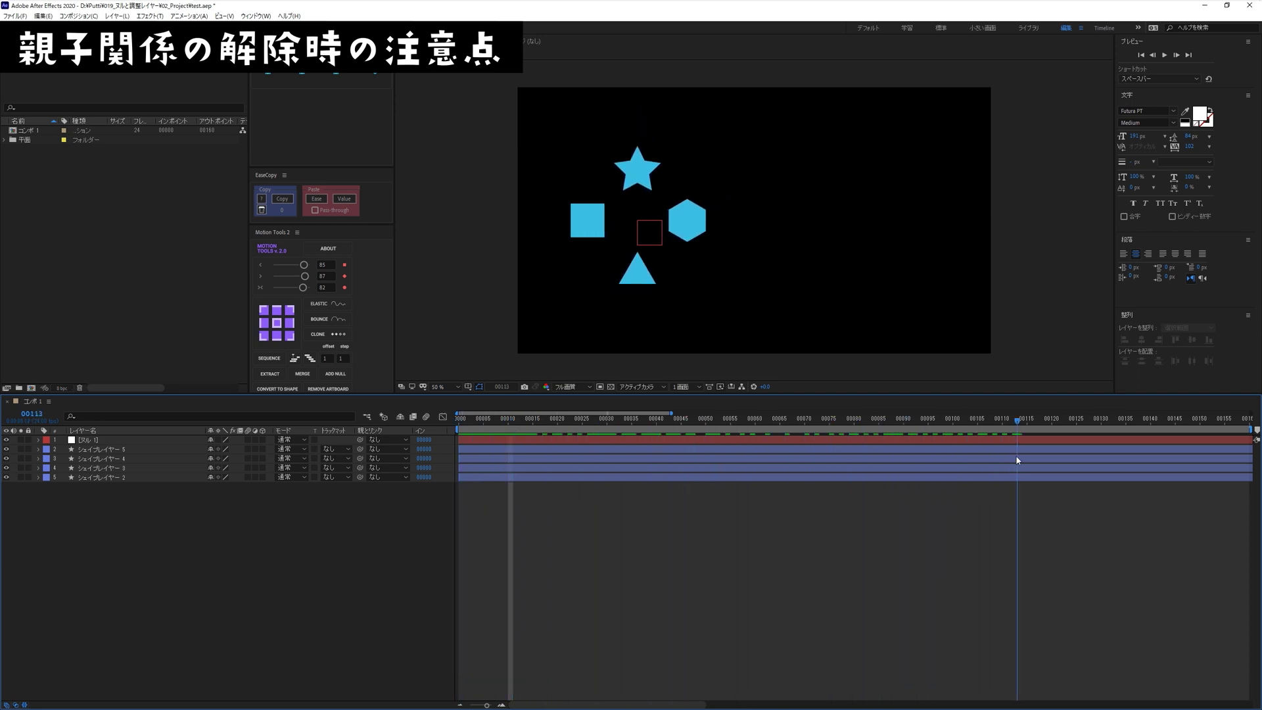
pyautogui.press('space')
pyautogui.click(651, 425)
pyautogui.moveTo(635, 430); pyautogui.dragTo(508, 429)
pyautogui.click(99, 449)
pyautogui.keyDown('shift'); pyautogui.click(98, 477); pyautogui.keyUp('shift')
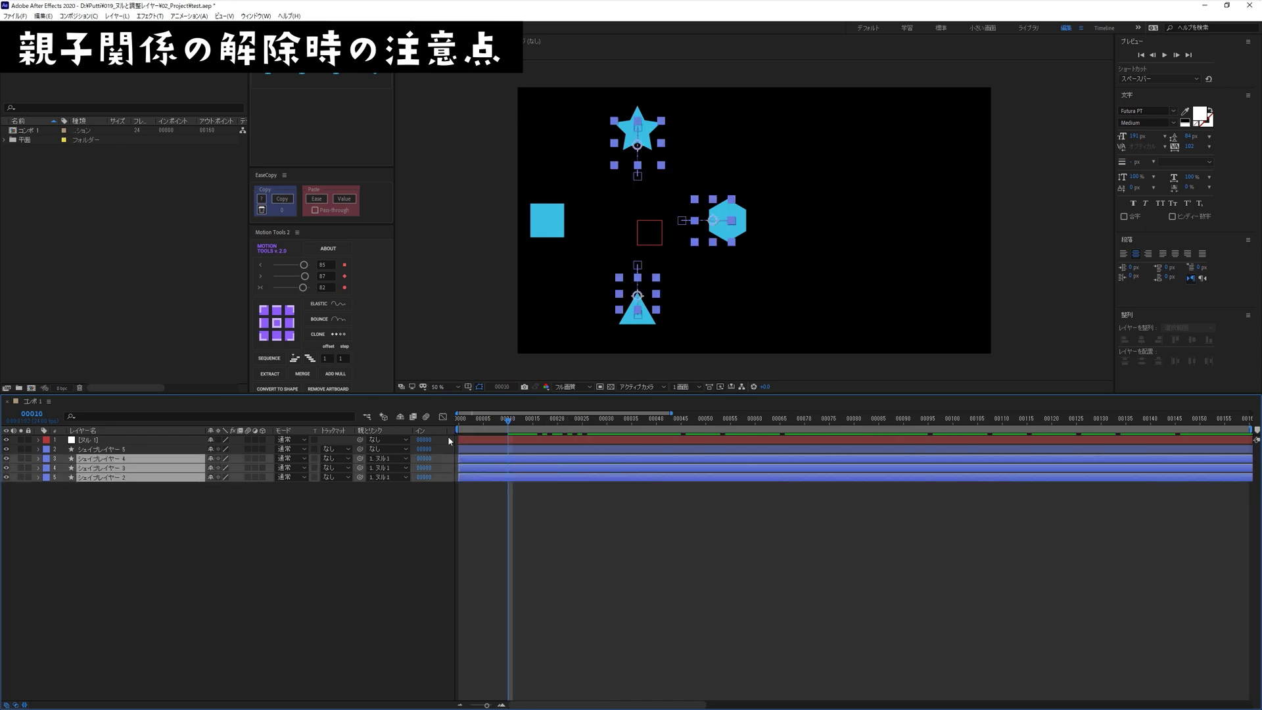
pyautogui.moveTo(359, 449); pyautogui.dragTo(85, 440)
pyautogui.click(277, 458)
# Step: Move Null 1 right, delete it and preview, then undo to restore it and the shapes
pyautogui.click(99, 440)
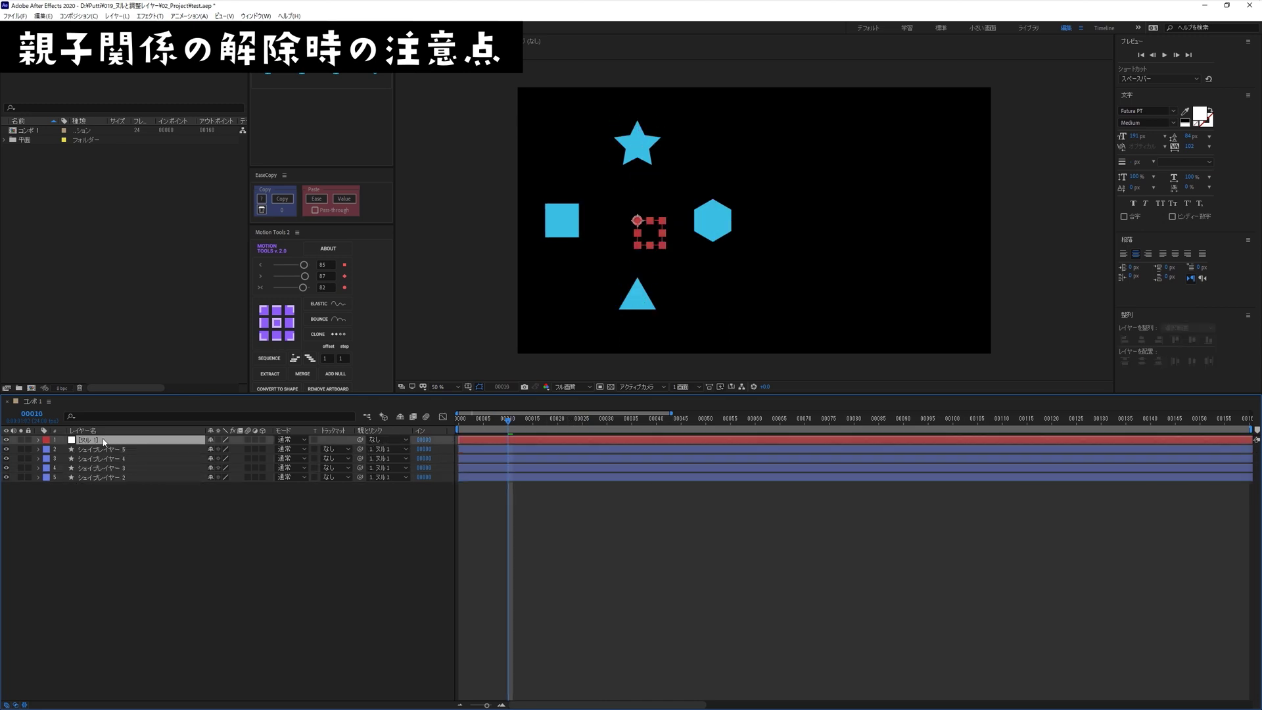
pyautogui.moveTo(648, 243); pyautogui.dragTo(876, 243)
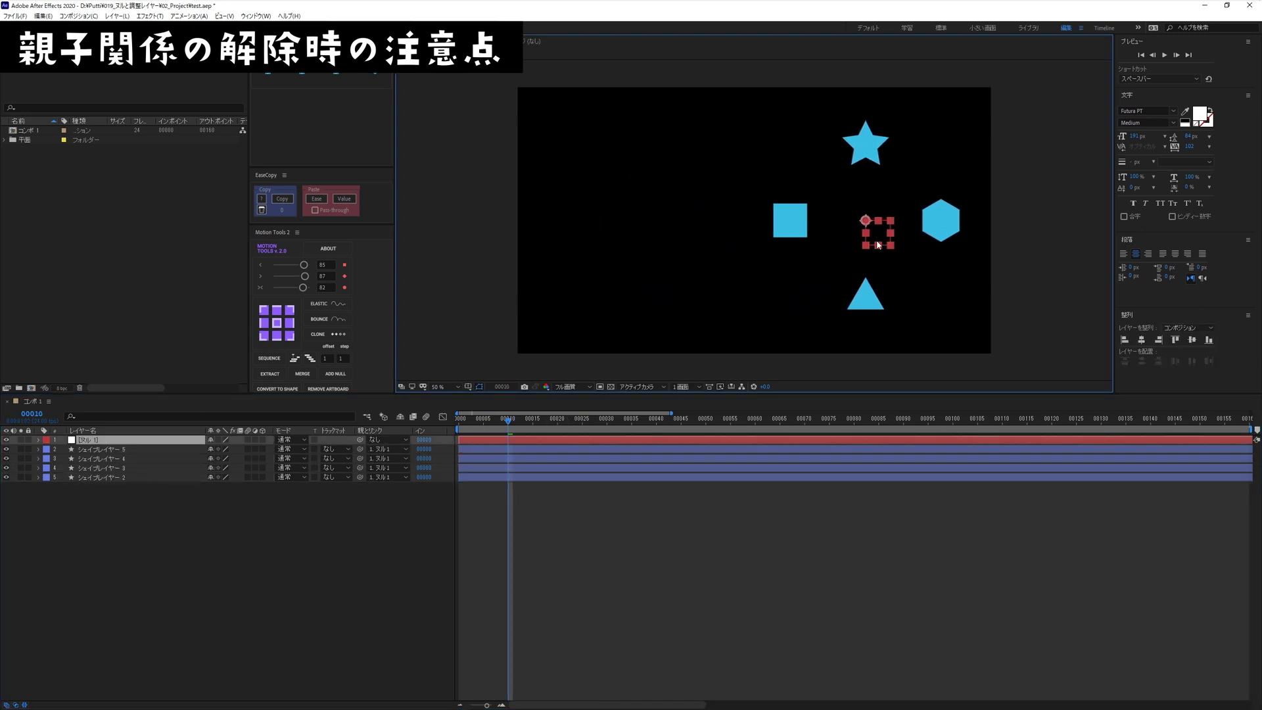
pyautogui.press('Delete')
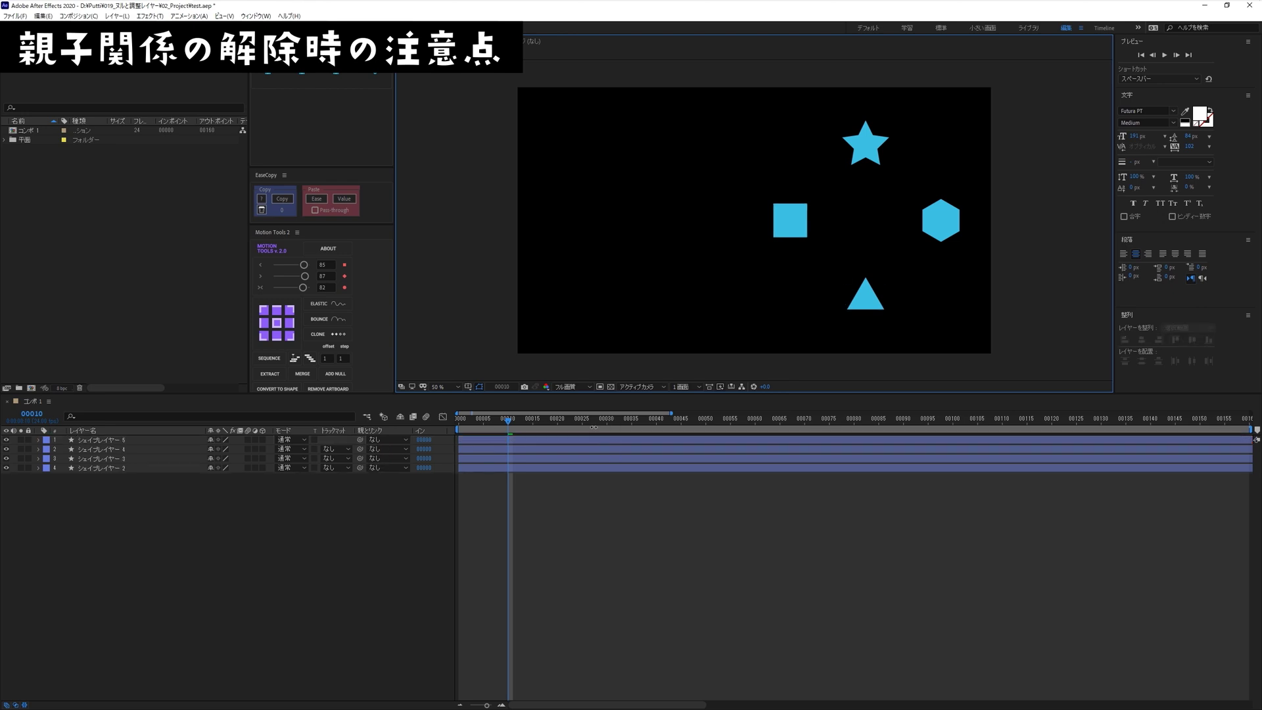
pyautogui.press('space')
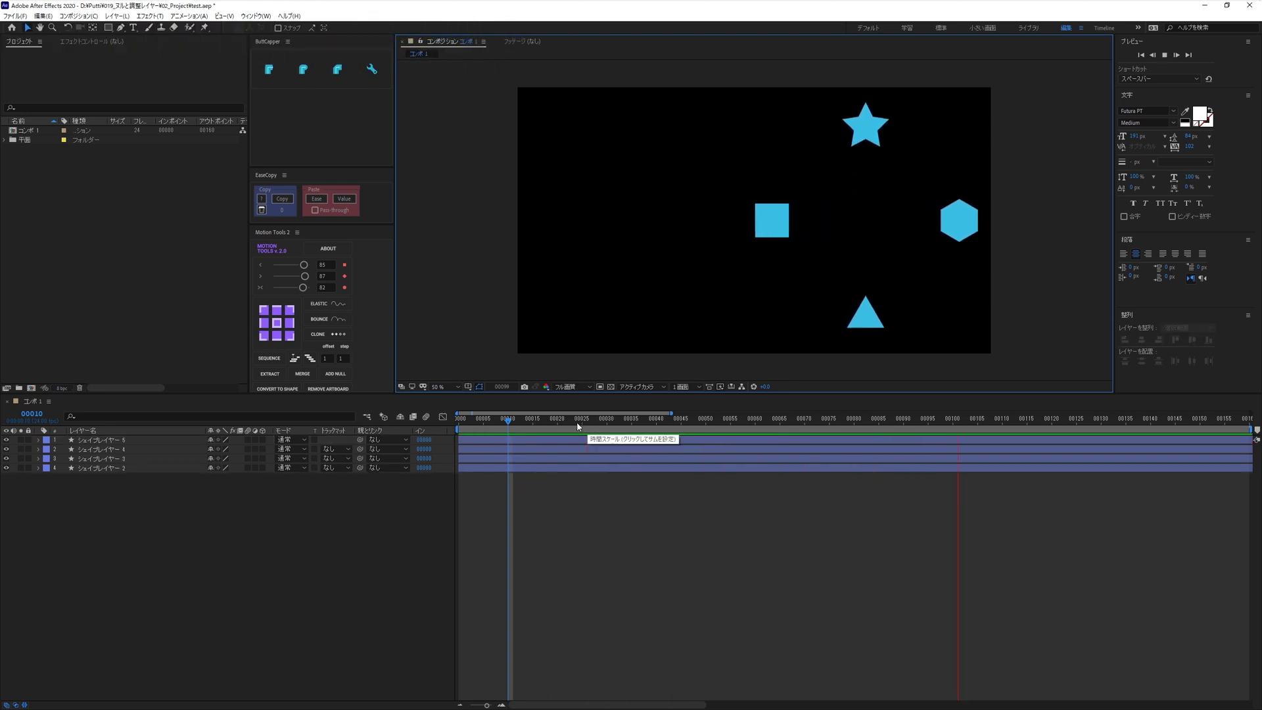
pyautogui.press('space')
pyautogui.hotkey('ctrl', 'z')
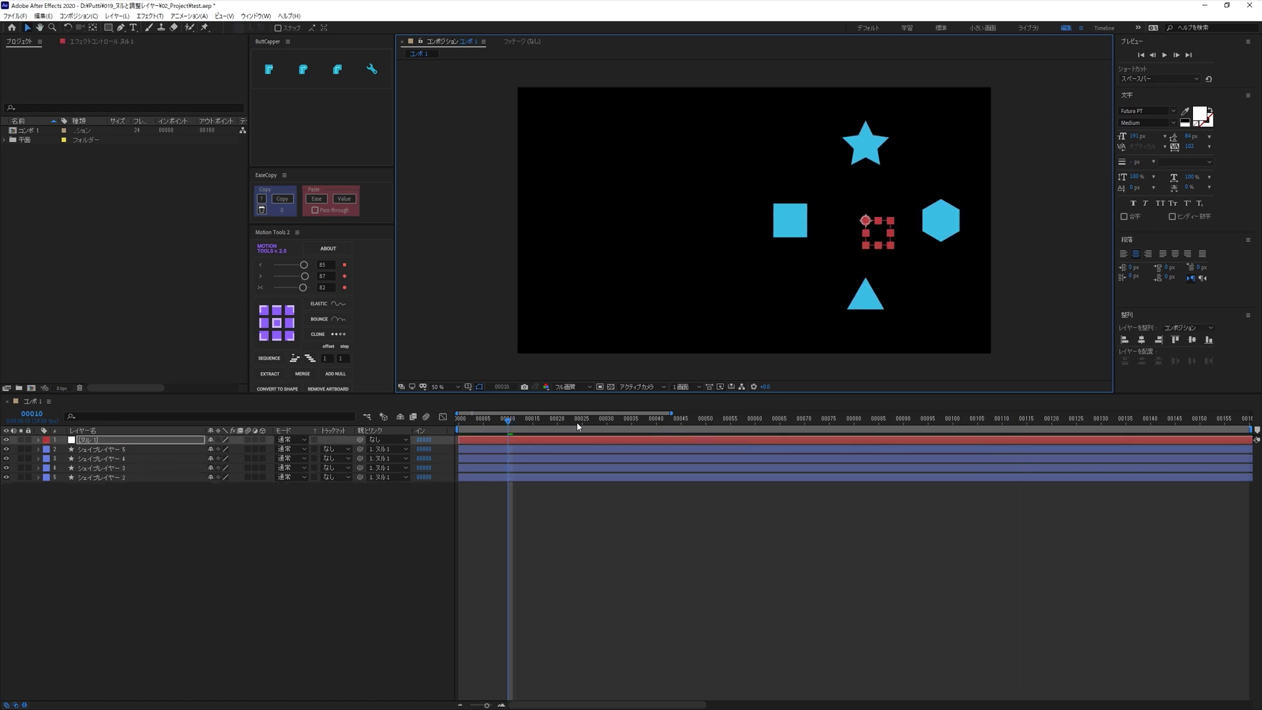
pyautogui.hotkey('ctrl', 'z')
pyautogui.hotkey('ctrl', 'z')
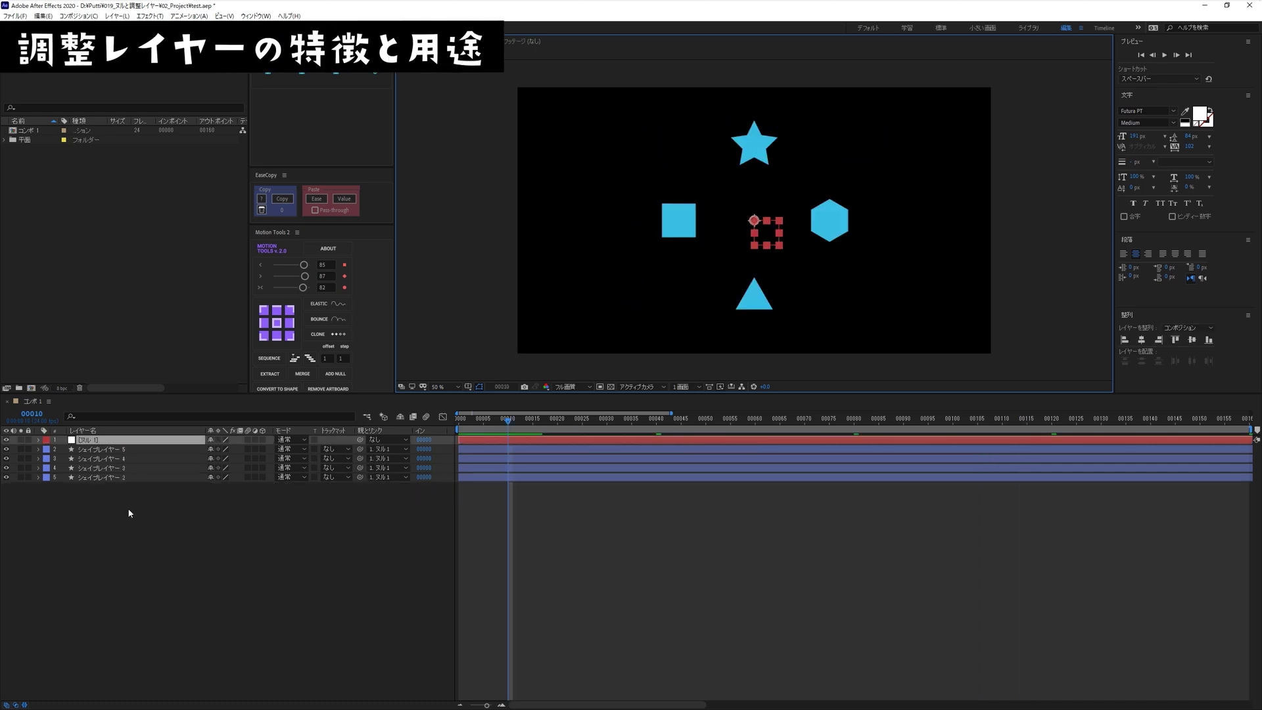
pyautogui.click(129, 514)
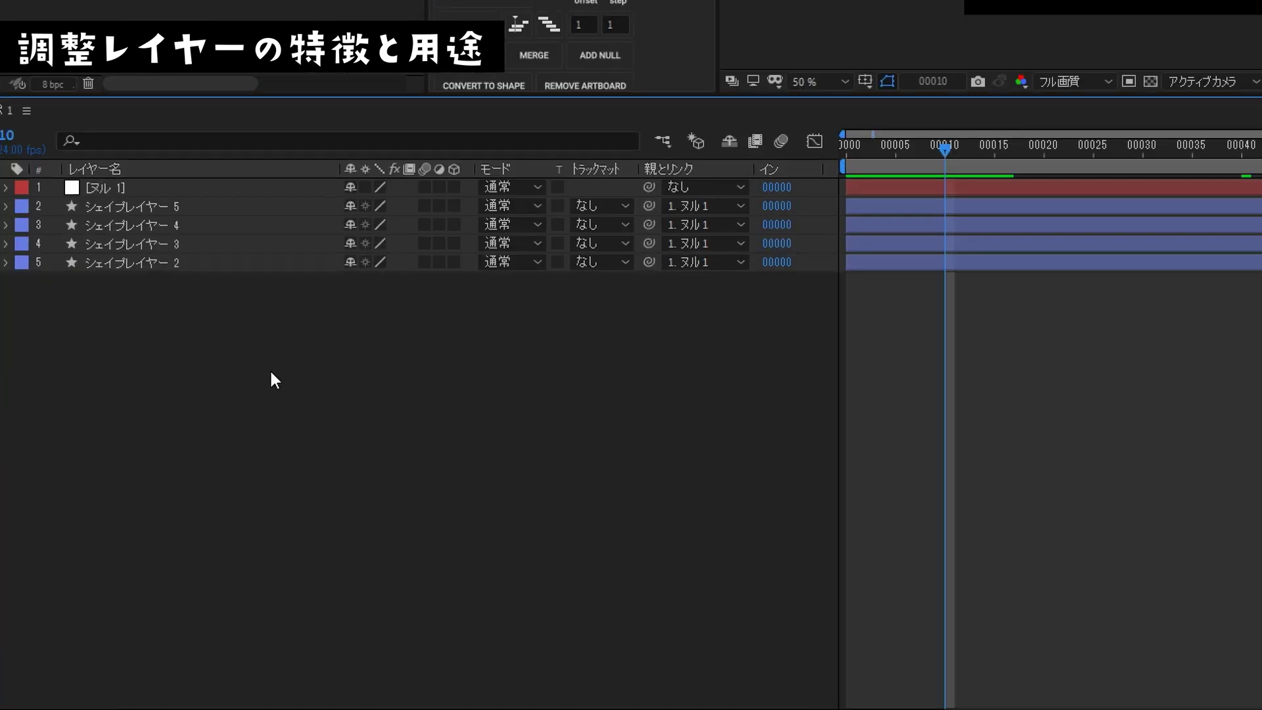
# Step: Add a new adjustment layer at the top of the timeline
pyautogui.rightClick(276, 295)
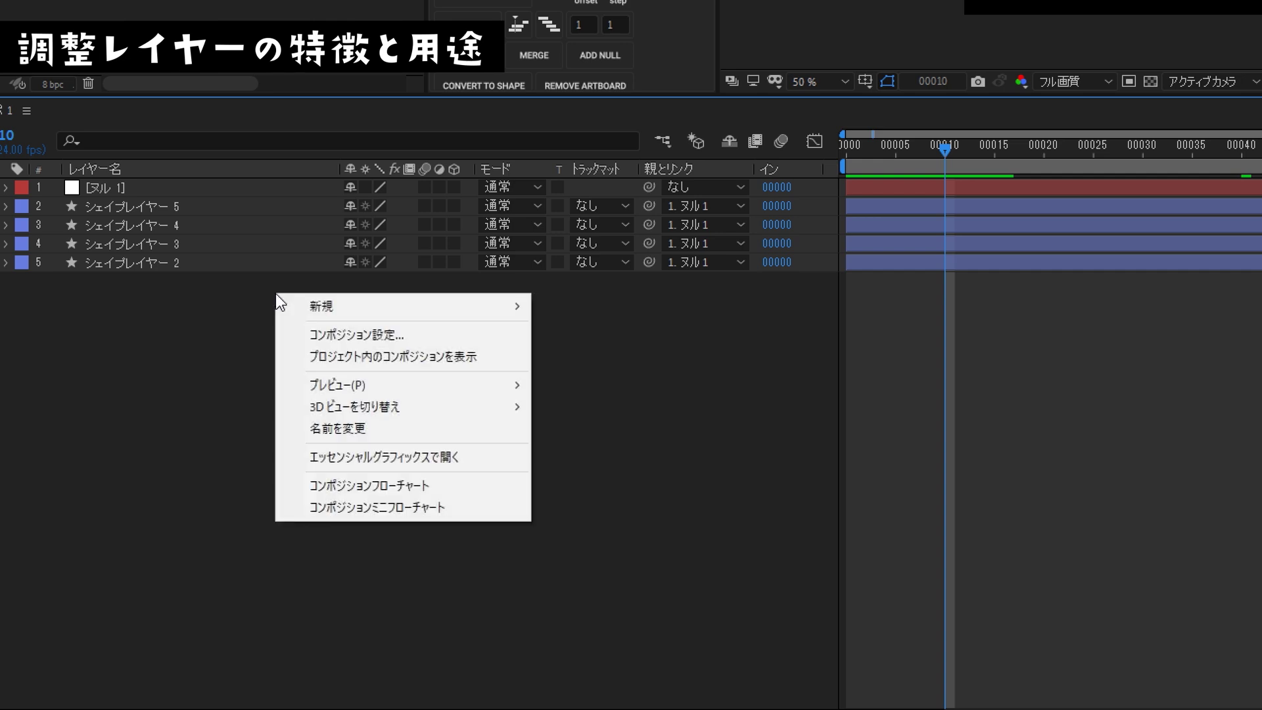
pyautogui.moveTo(326, 305)
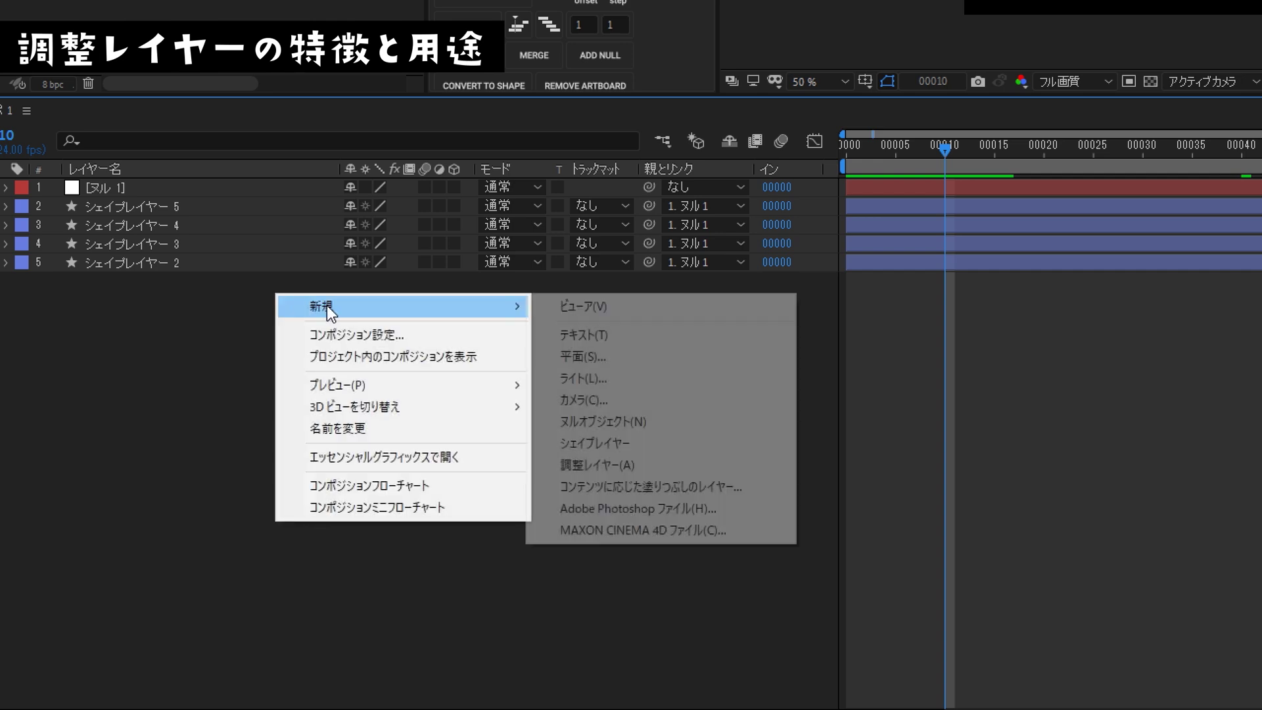
pyautogui.click(664, 463)
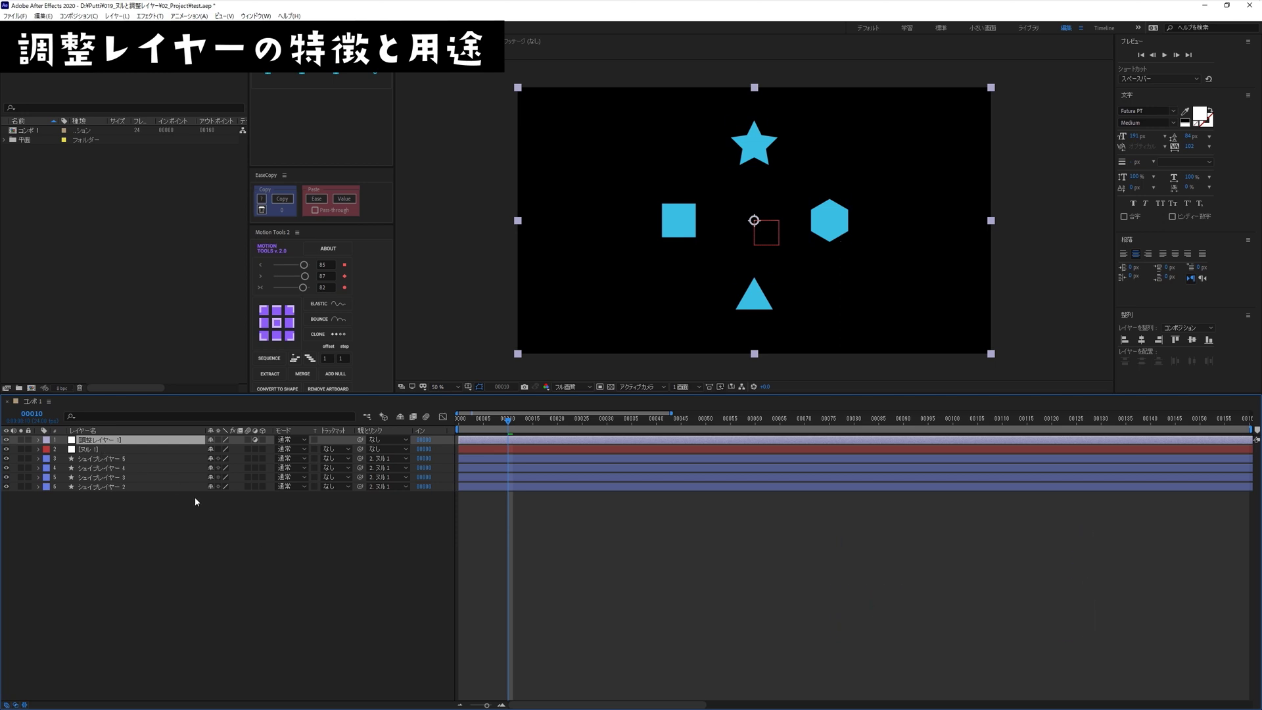
# Step: Apply the Fill effect to the adjustment layer, turning the shapes red
pyautogui.hotkey('ctrl', 'space')
pyautogui.write('fill')
pyautogui.press('Return')
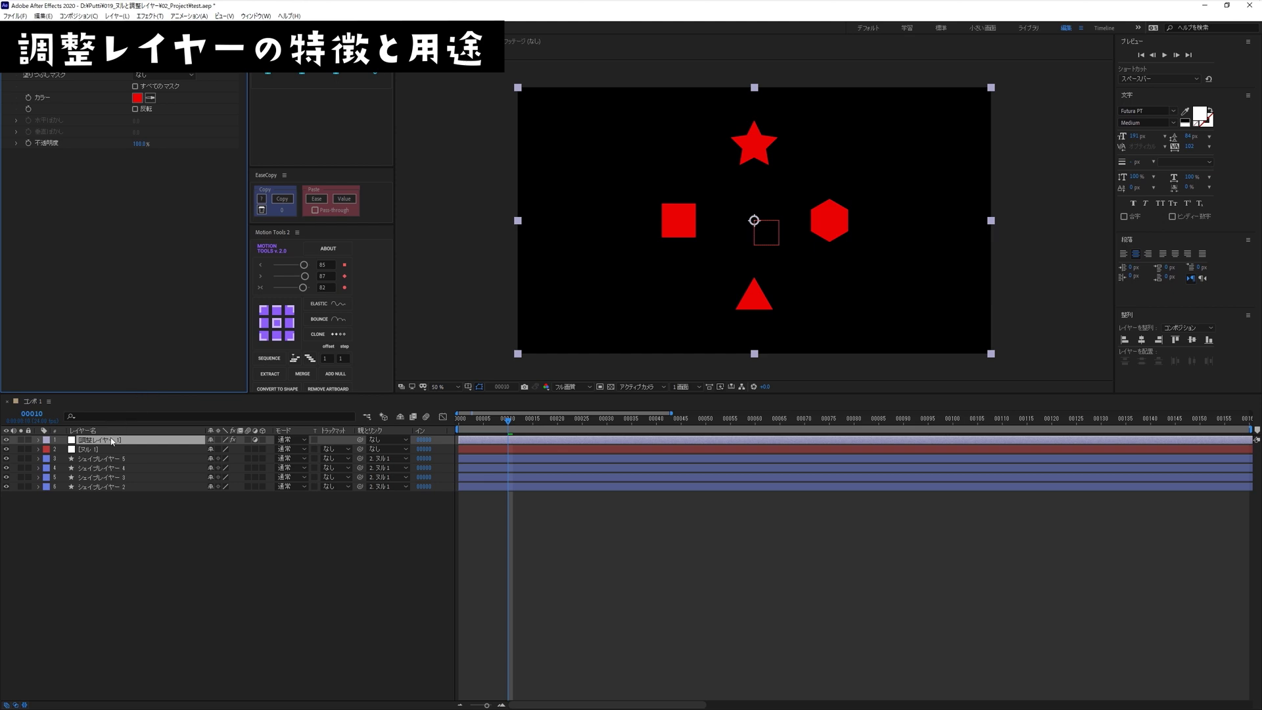
# Step: Move Adjustment Layer 1 below Shape Layer 4 and confirm the square and triangle stay blue
pyautogui.moveTo(112, 441); pyautogui.dragTo(125, 473)
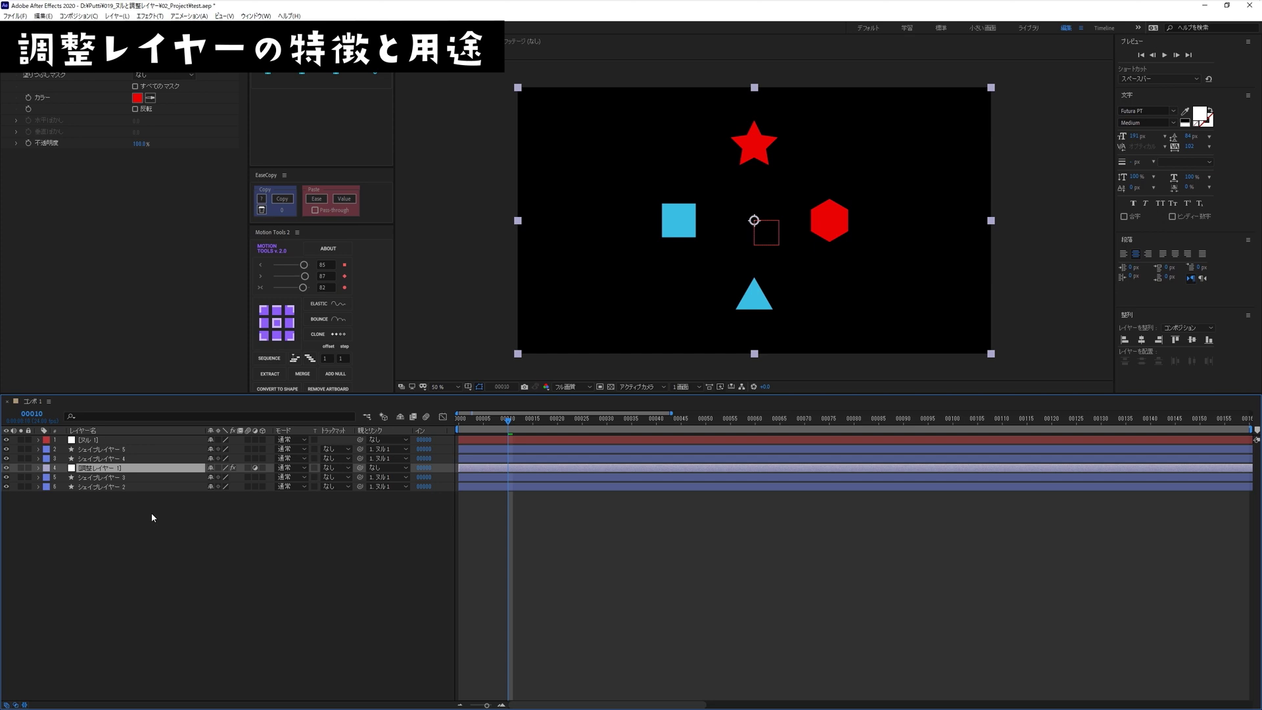
pyautogui.click(113, 458)
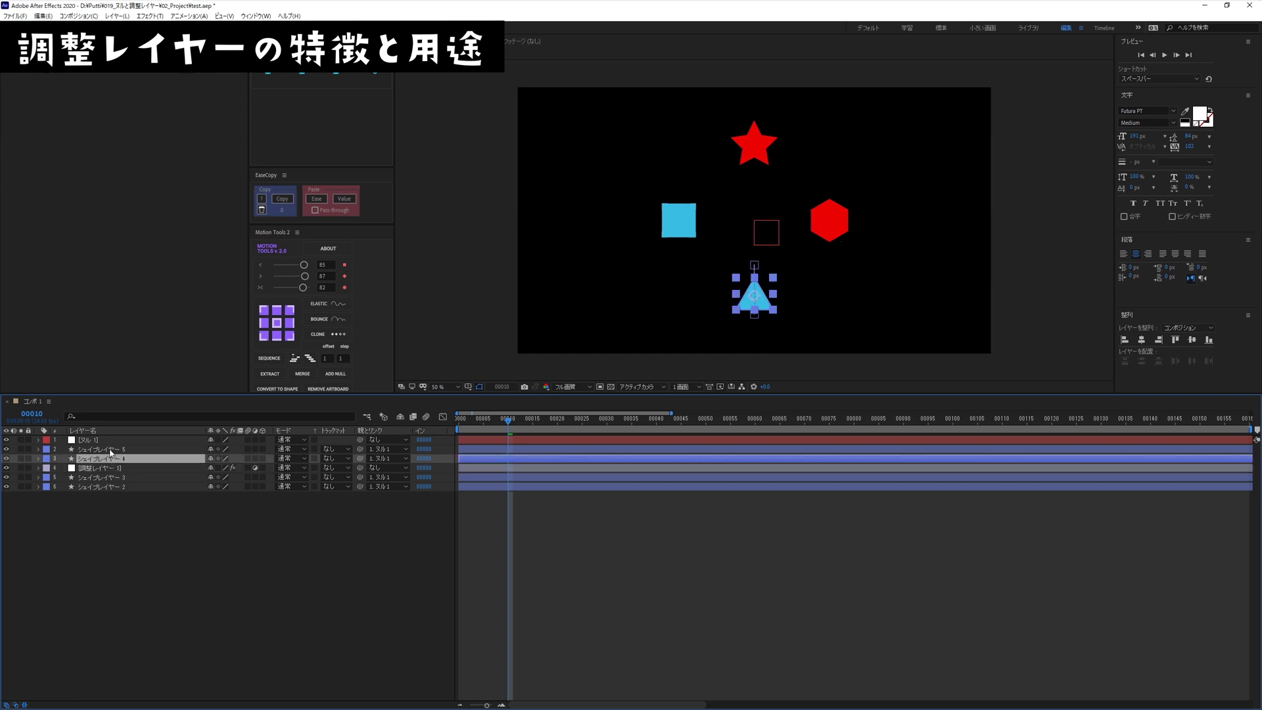
pyautogui.click(112, 449)
pyautogui.click(111, 458)
pyautogui.click(110, 451)
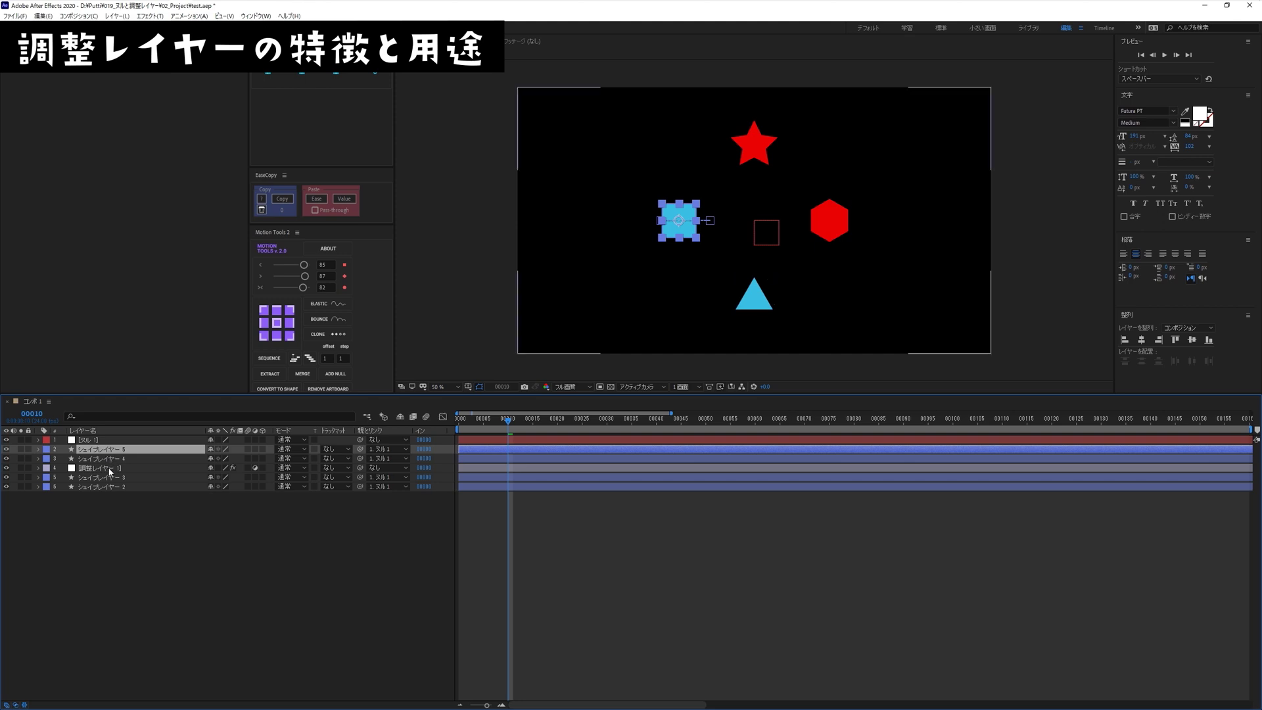
pyautogui.click(111, 471)
pyautogui.click(577, 290)
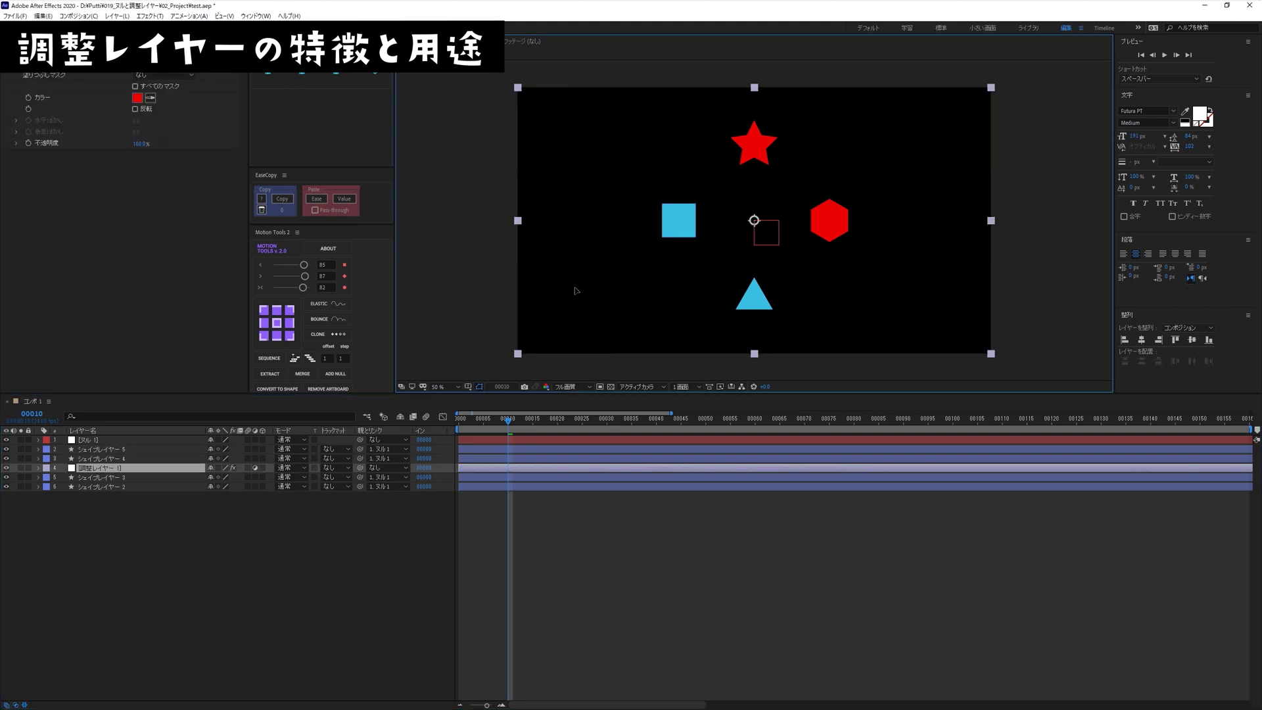
# Step: Resize the adjustment layer to a small box over the star and hexagon, leaving the star's tip and hexagon's bottom edge blue
pyautogui.moveTo(576, 289); pyautogui.dragTo(815, 295)
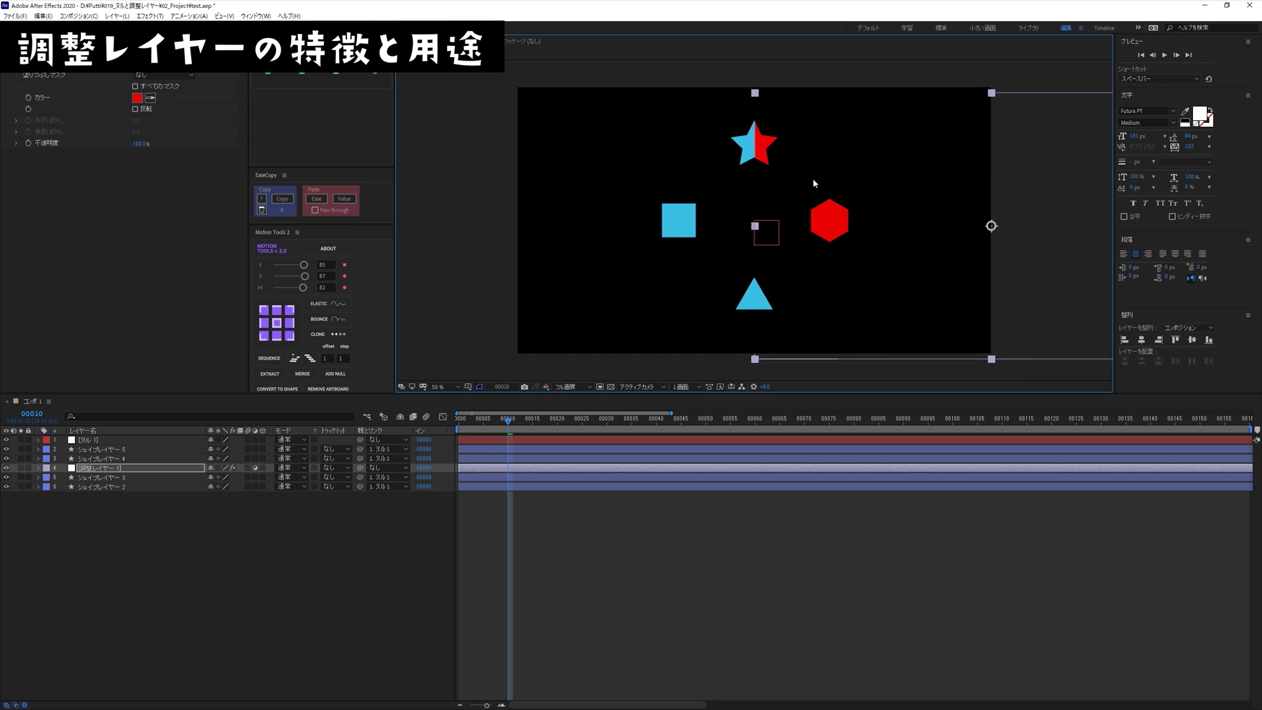
pyautogui.moveTo(755, 93); pyautogui.dragTo(907, 175)
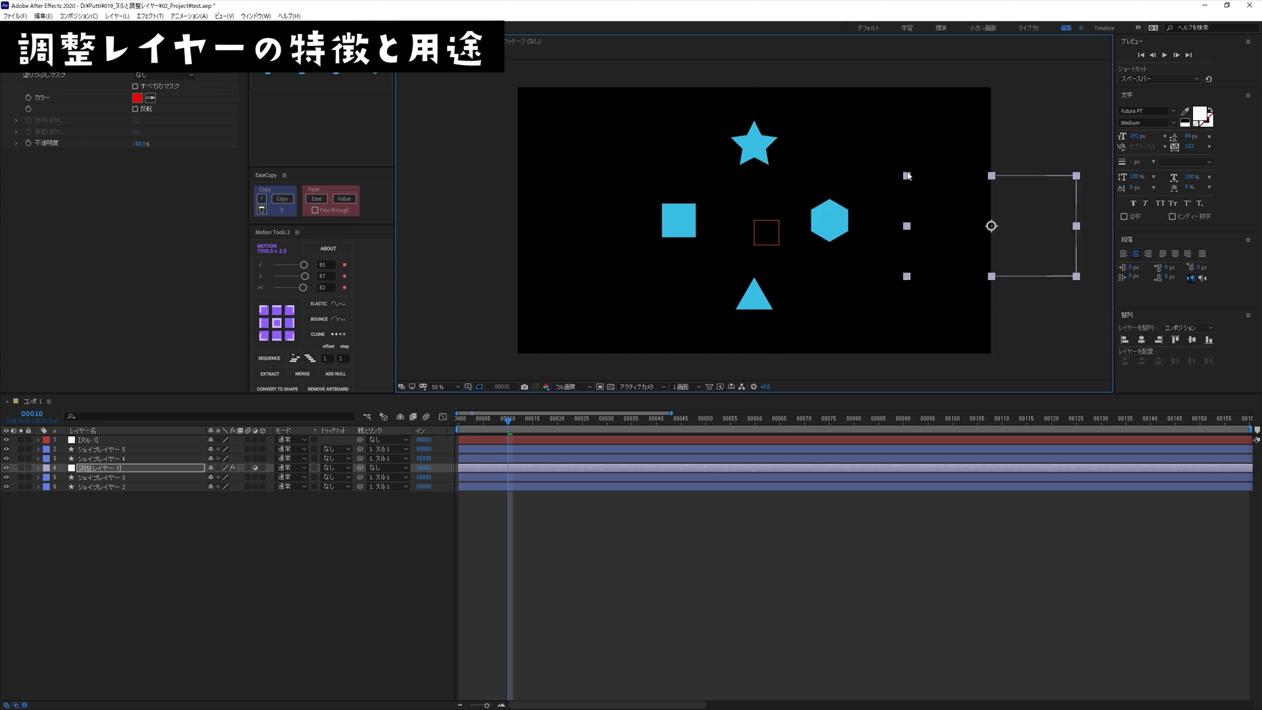
pyautogui.moveTo(967, 240)
pyautogui.mouseDown()
pyautogui.moveTo(795, 218)
pyautogui.moveTo(772, 200)
pyautogui.mouseUp()
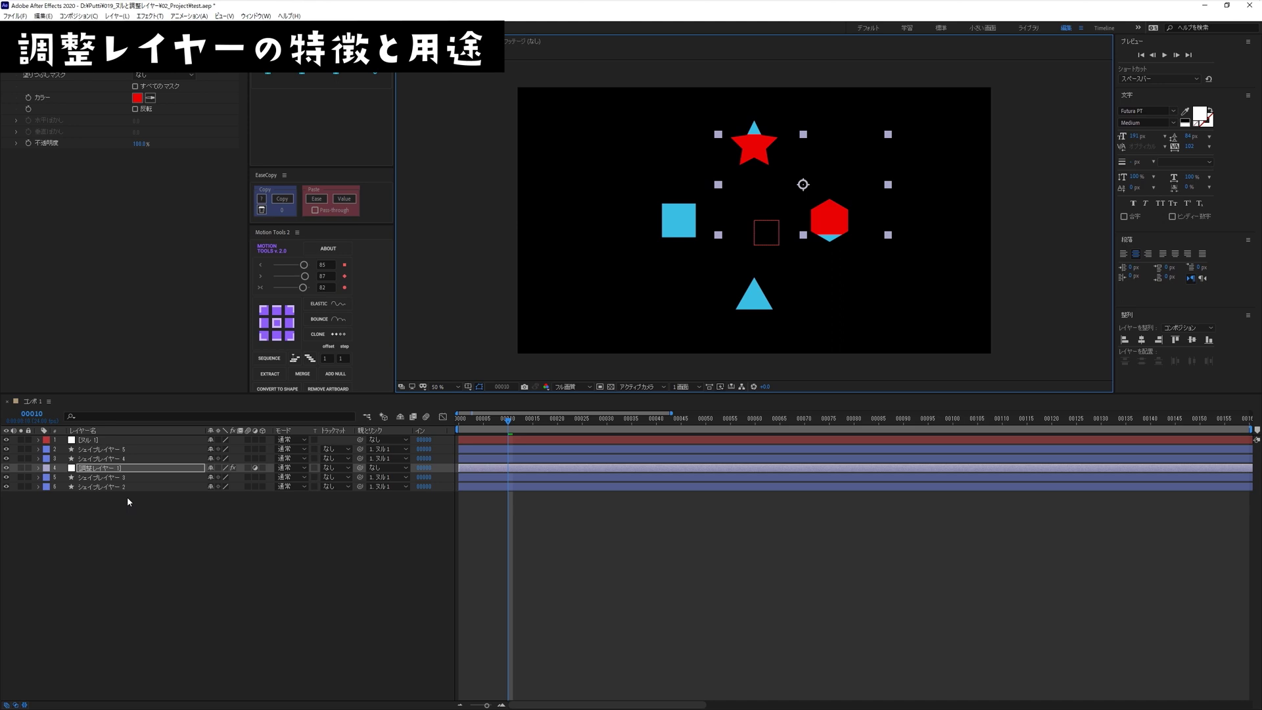
pyautogui.click(171, 508)
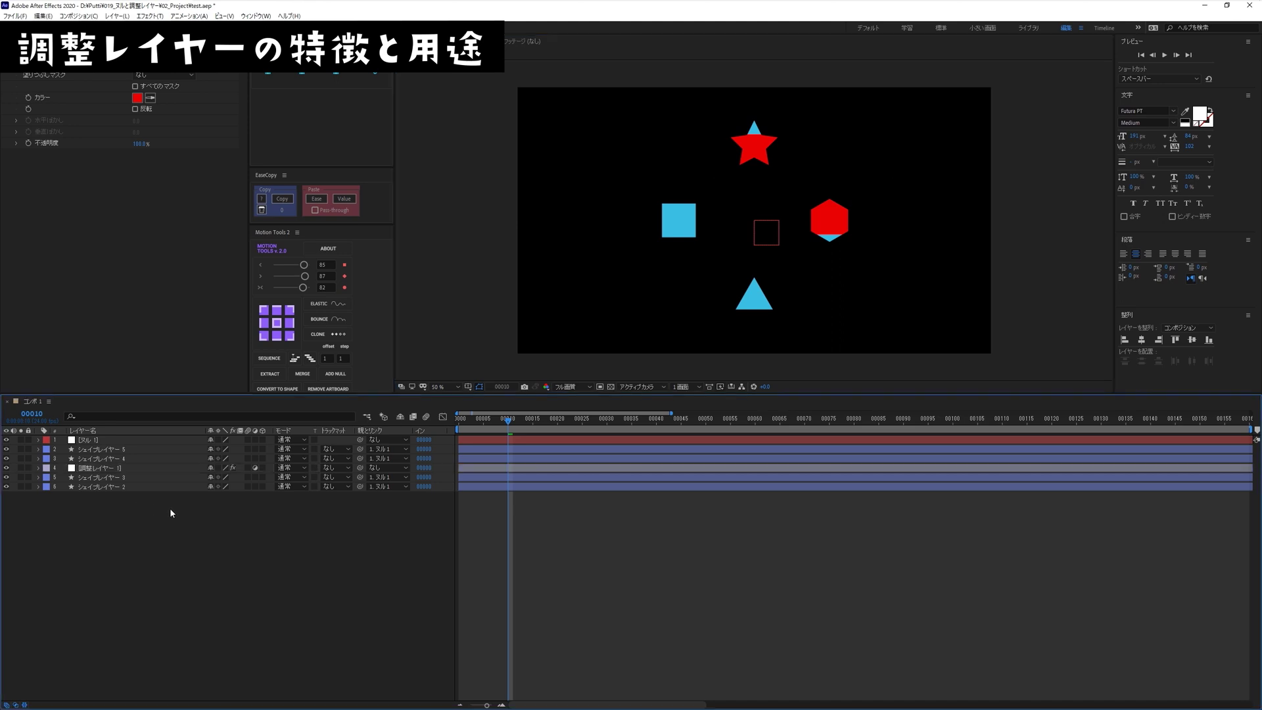